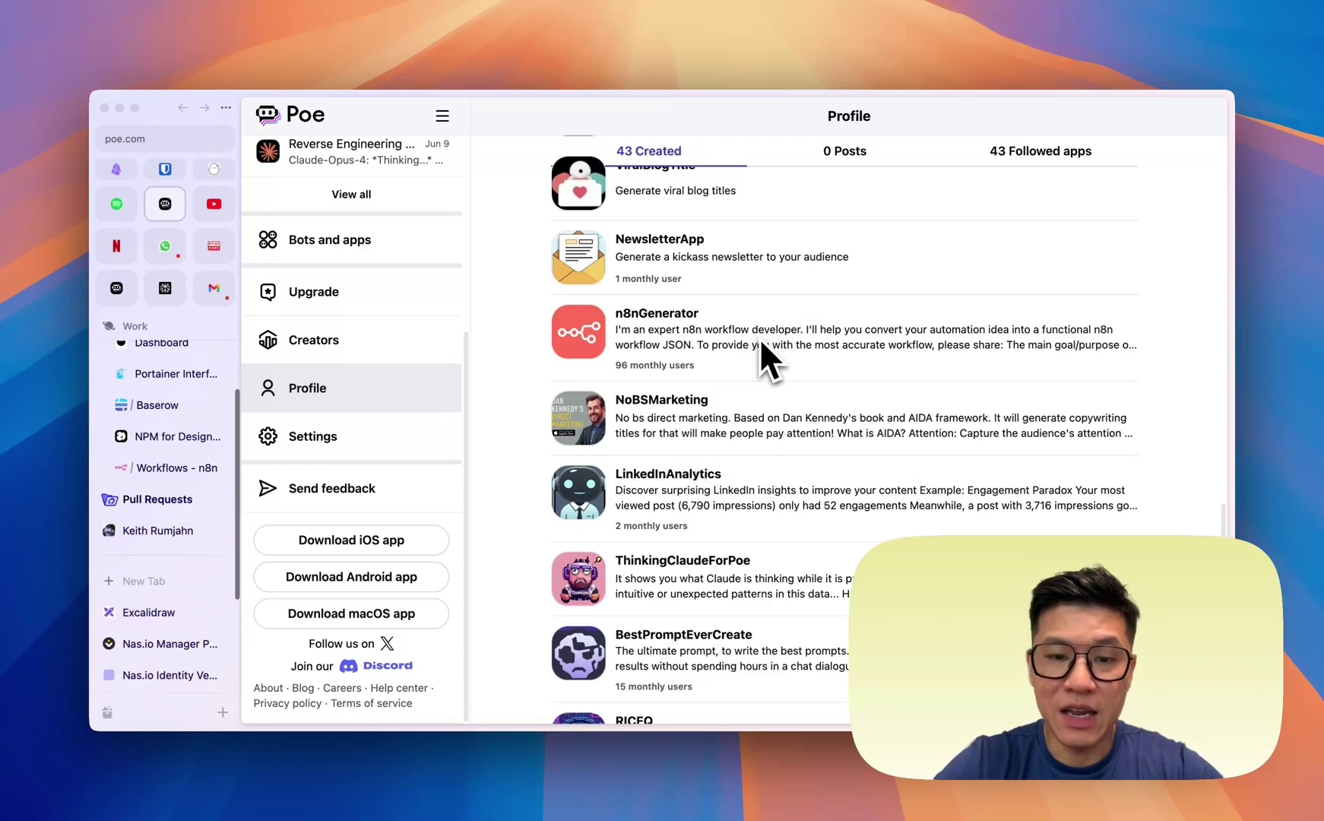
Scroll through the NewsletterApp bot's filled-in form and its generated newsletter
{"action": "scroll", "coordinate": [772, 344], "scroll_direction": "down", "scroll_amount": 3}
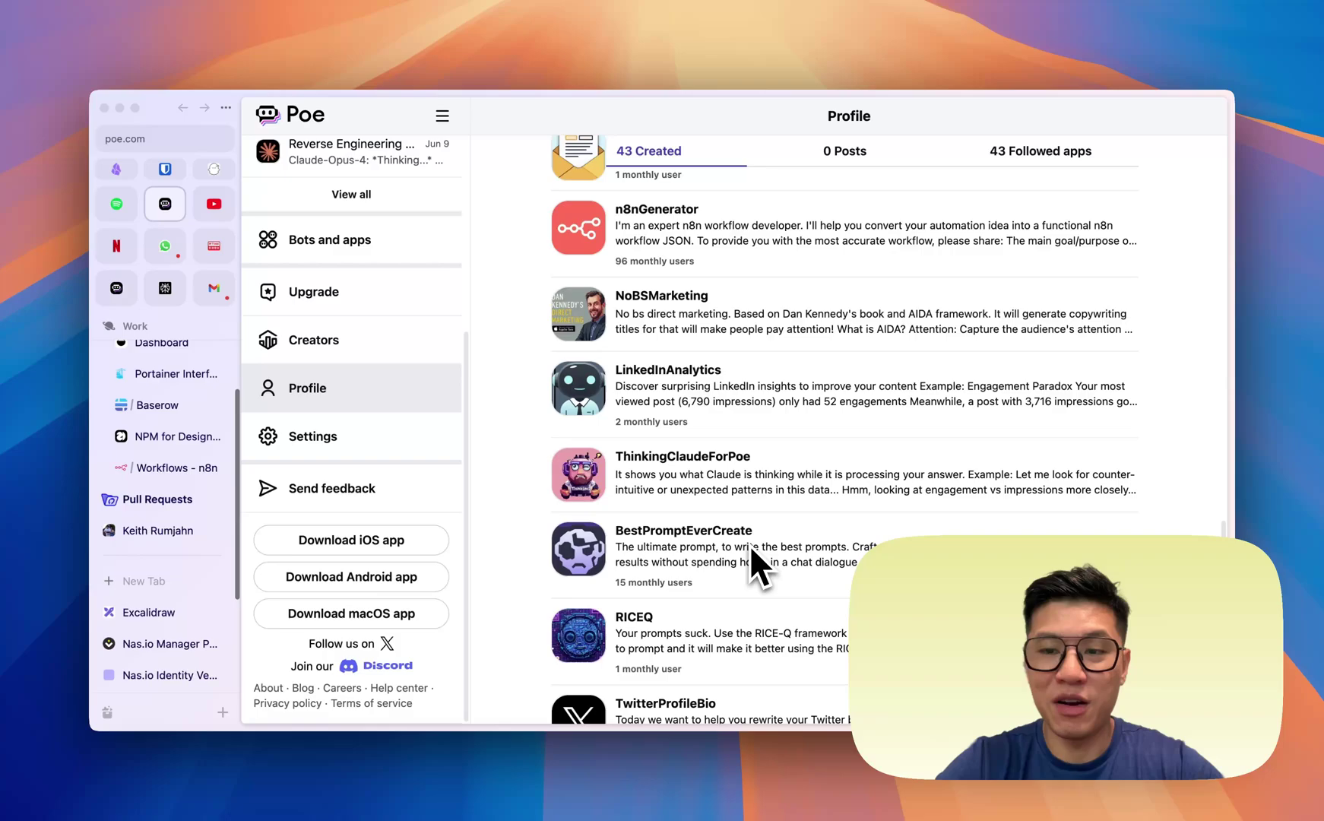
{"action": "scroll", "coordinate": [765, 523], "scroll_direction": "down", "scroll_amount": 5}
{"action": "scroll", "coordinate": [785, 514], "scroll_direction": "up", "scroll_amount": 4}
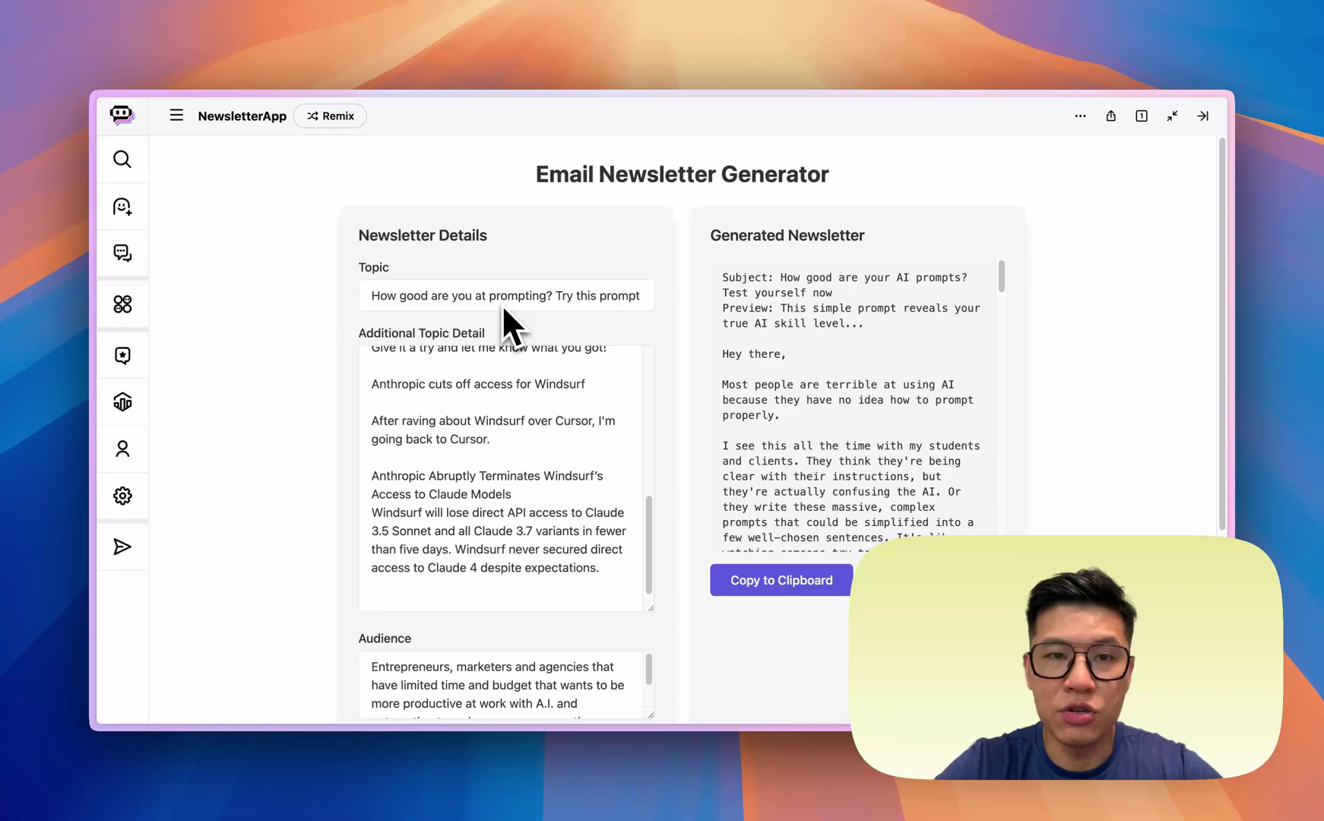
{"action": "scroll", "coordinate": [657, 409], "scroll_direction": "down", "scroll_amount": 4}
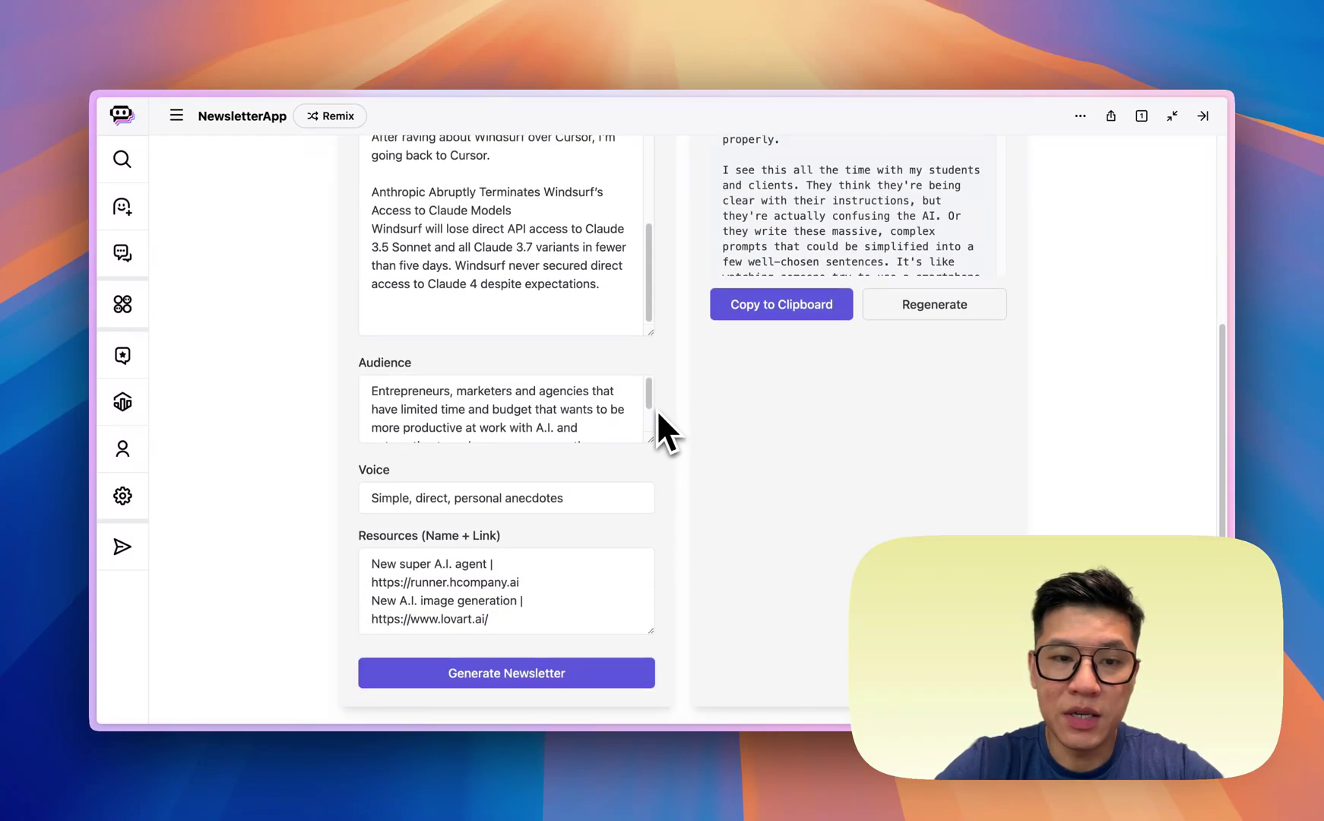
{"action": "scroll", "coordinate": [658, 409], "scroll_direction": "up", "scroll_amount": 4}
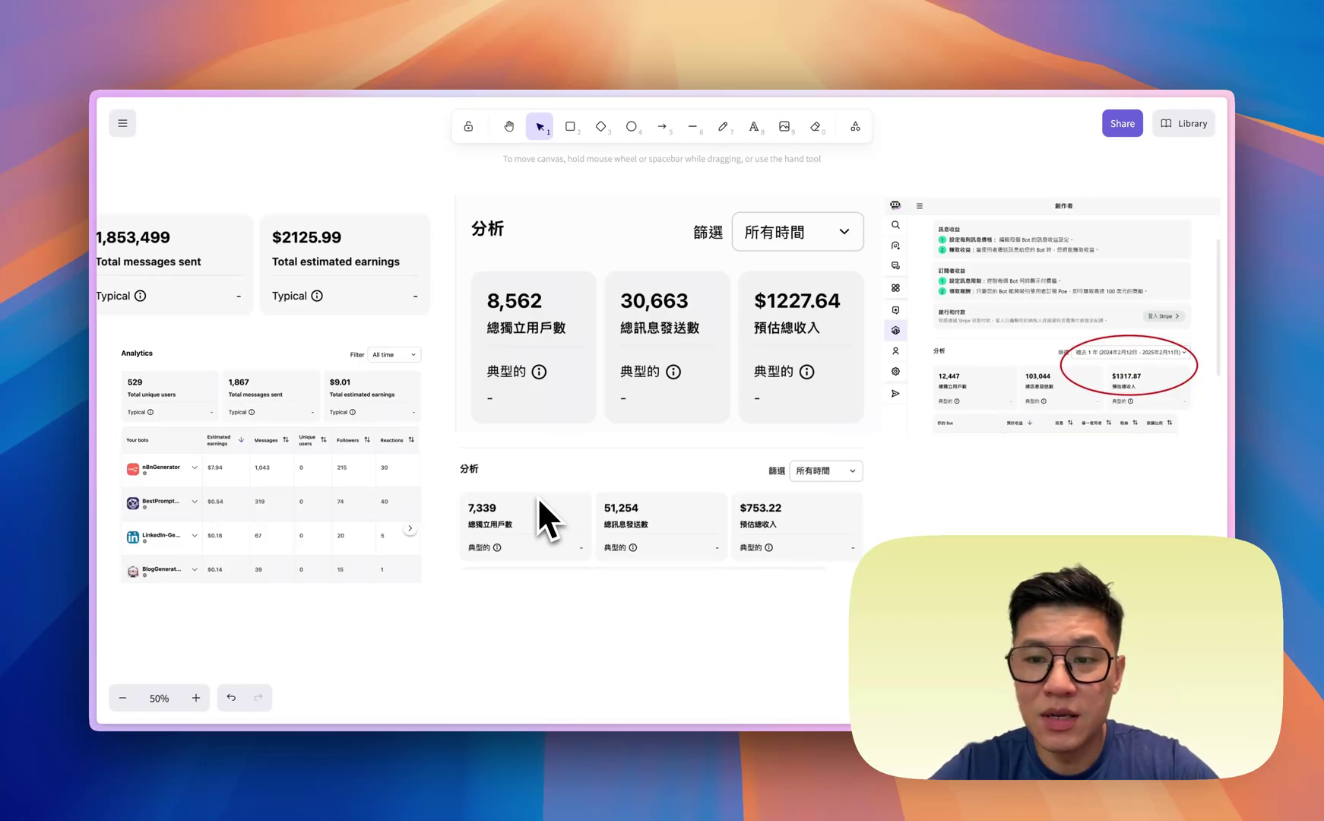
Pan across the Excalidraw board of Poe earnings screenshots ($2125.99, $1227.64, $753.22)
{"action": "scroll", "coordinate": [537, 497], "scroll_direction": "left", "scroll_amount": 5}
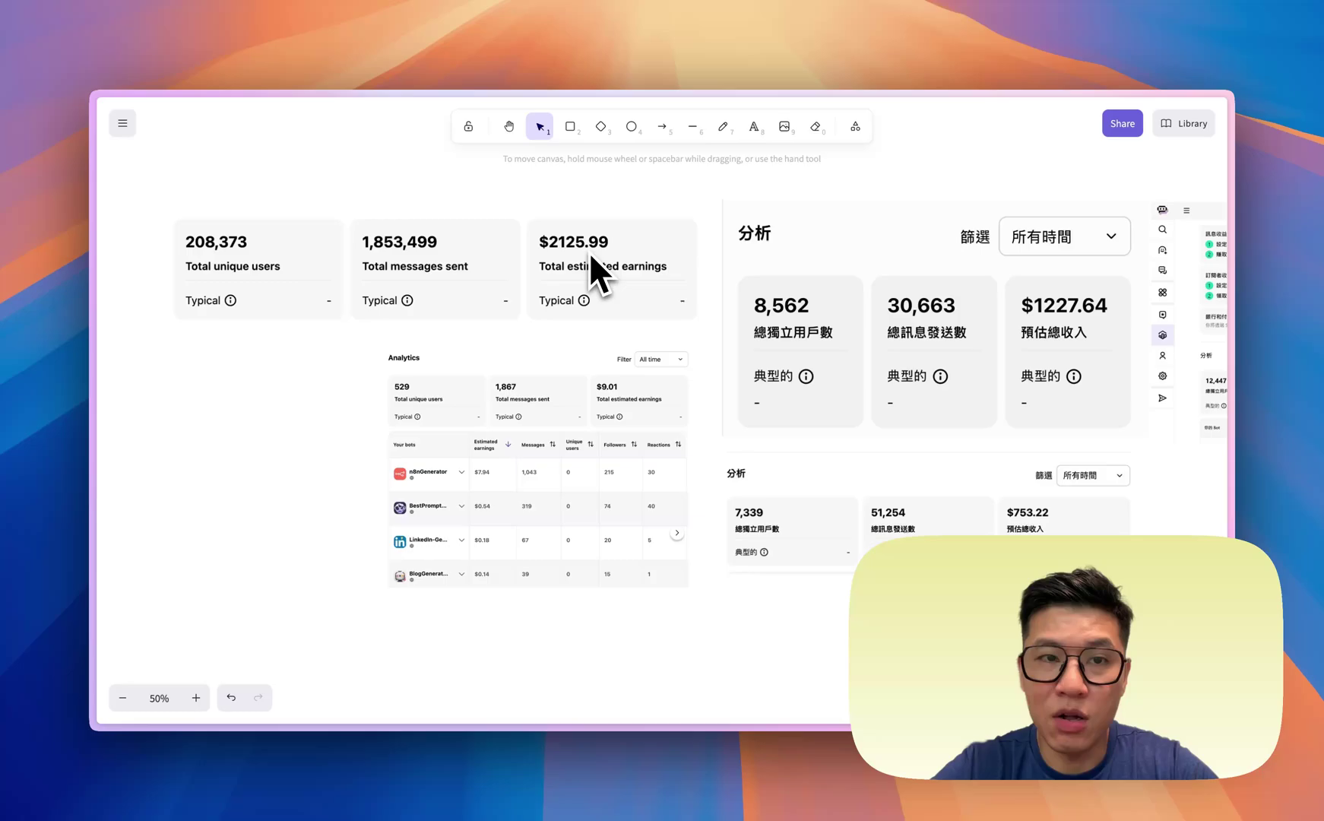
{"action": "scroll", "coordinate": [589, 252], "scroll_direction": "right", "scroll_amount": 3}
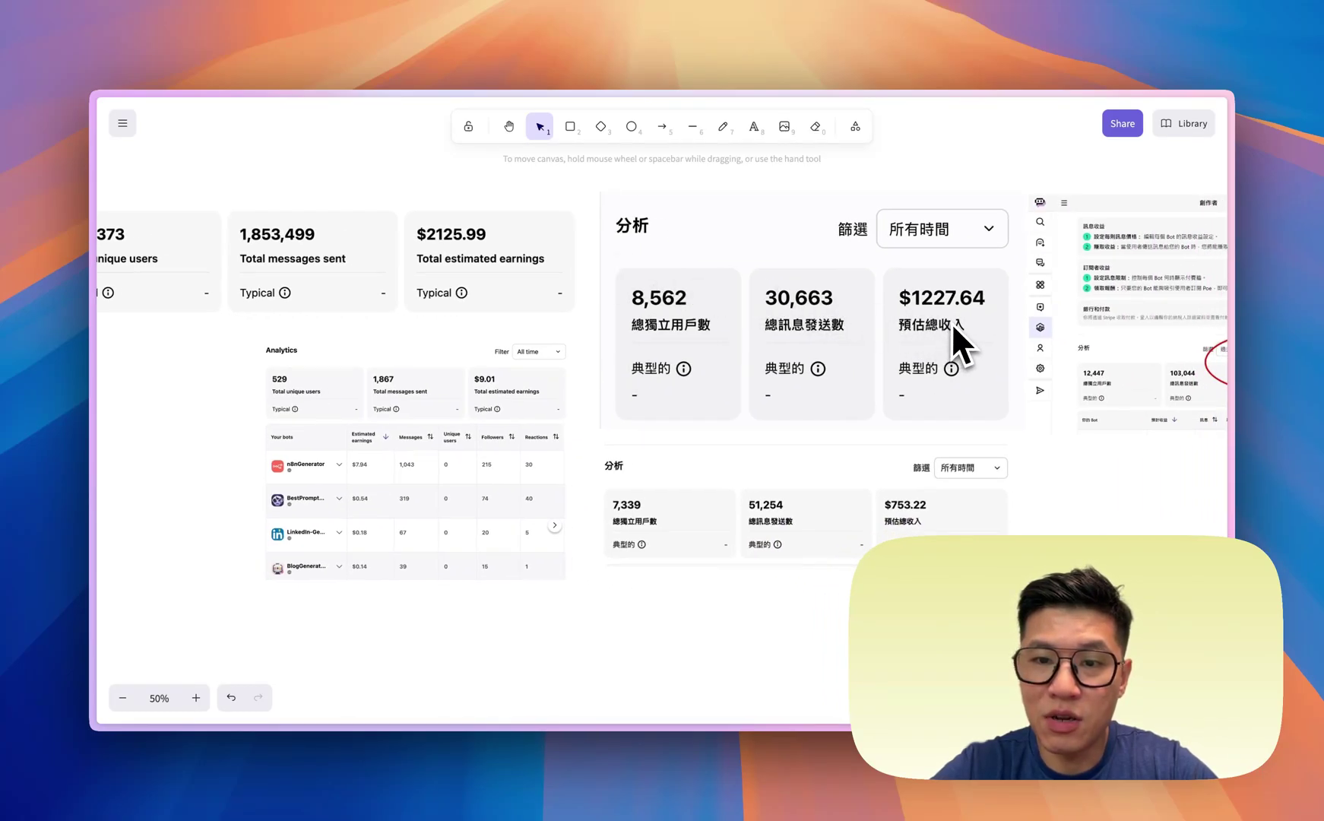
{"action": "scroll", "coordinate": [952, 323], "scroll_direction": "right", "scroll_amount": 8}
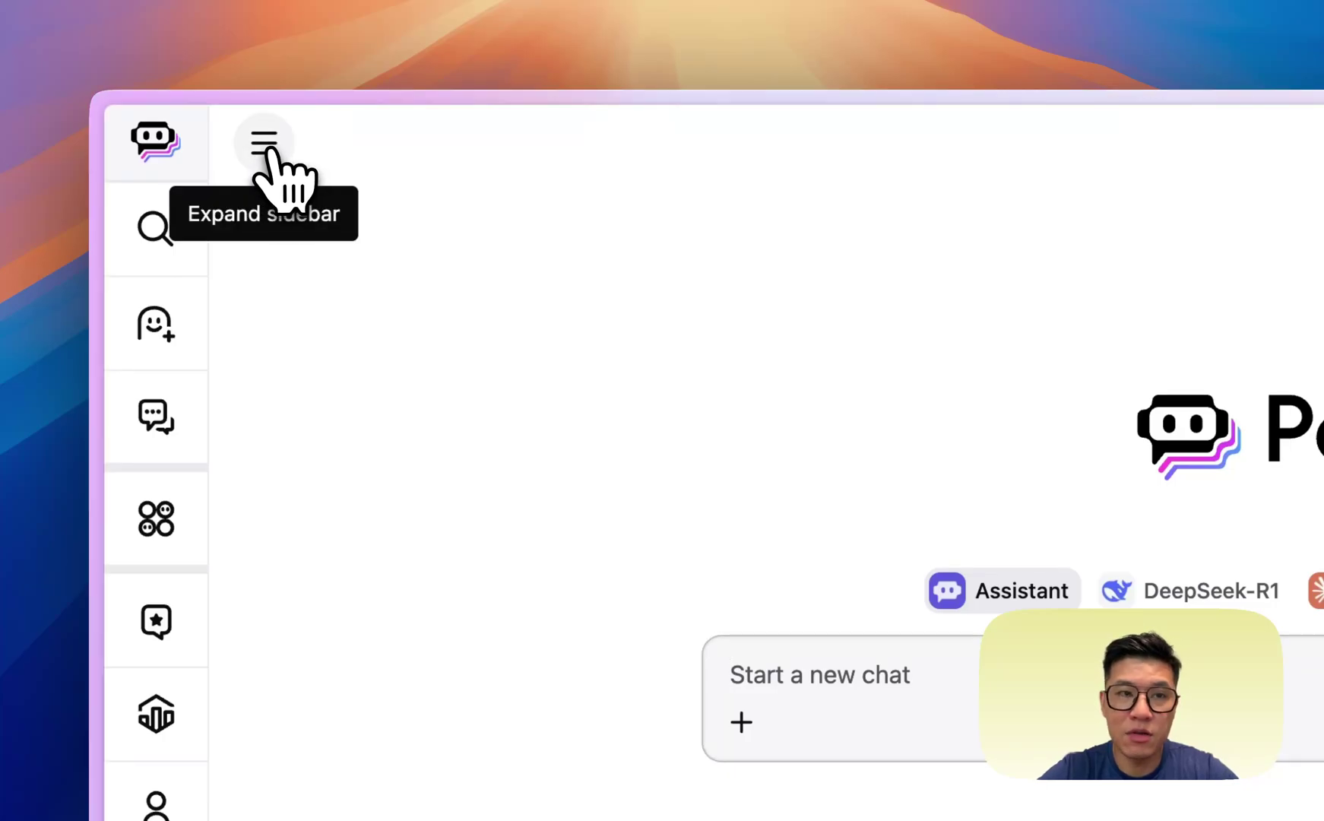
Expand the Poe sidebar to reveal the chats list and the Create button
{"action": "left_click", "coordinate": [264, 143]}
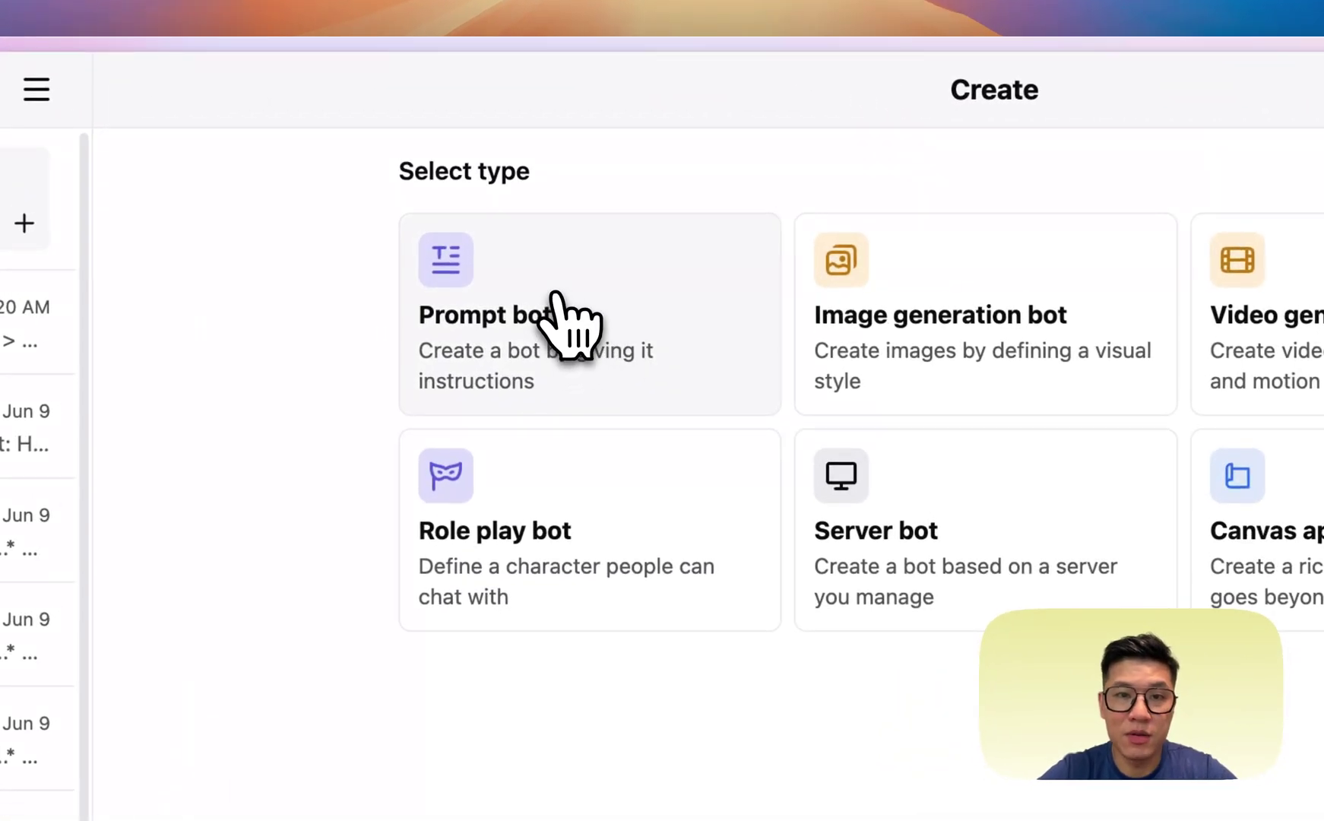
Choose the Prompt bot type and select its Name and Description fields on the new form
{"action": "left_click", "coordinate": [559, 297]}
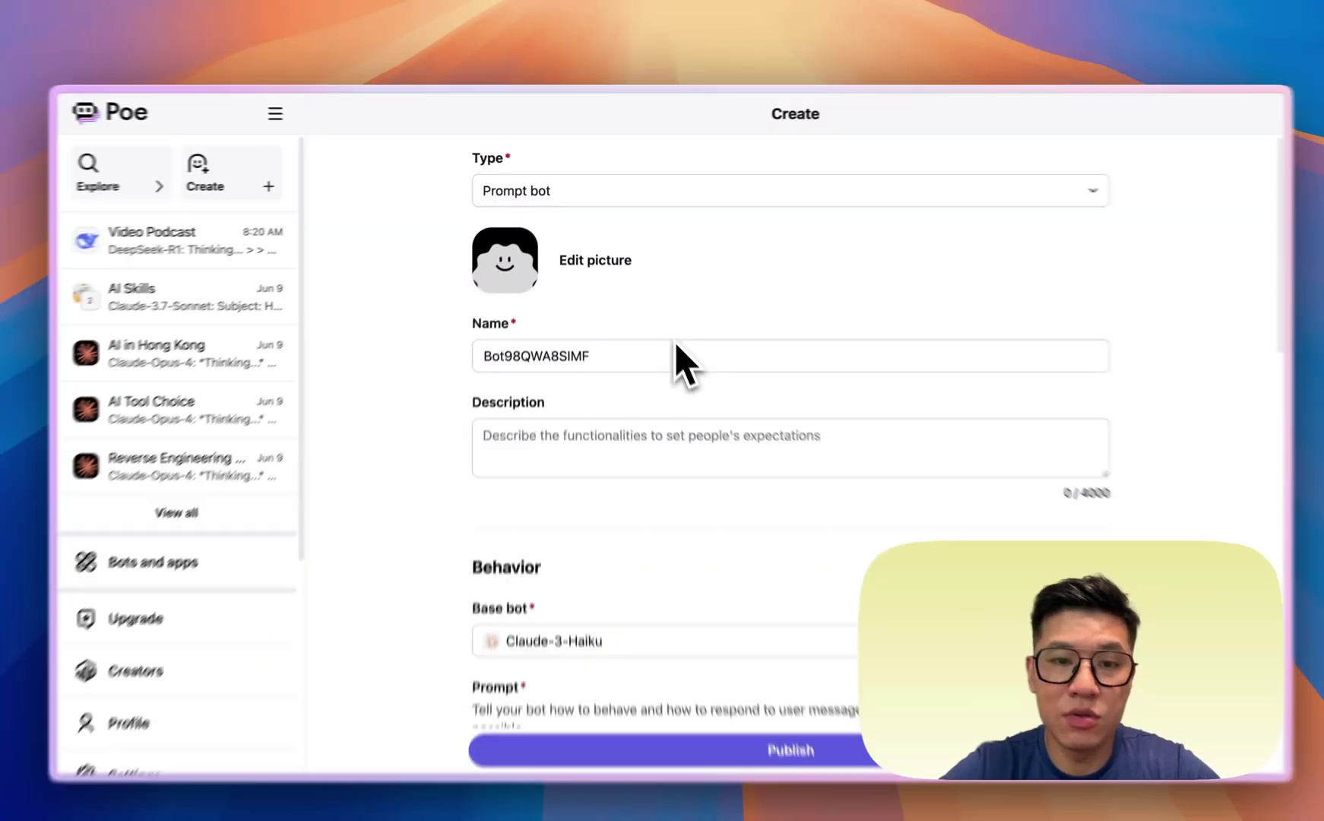
{"action": "left_click", "coordinate": [578, 342]}
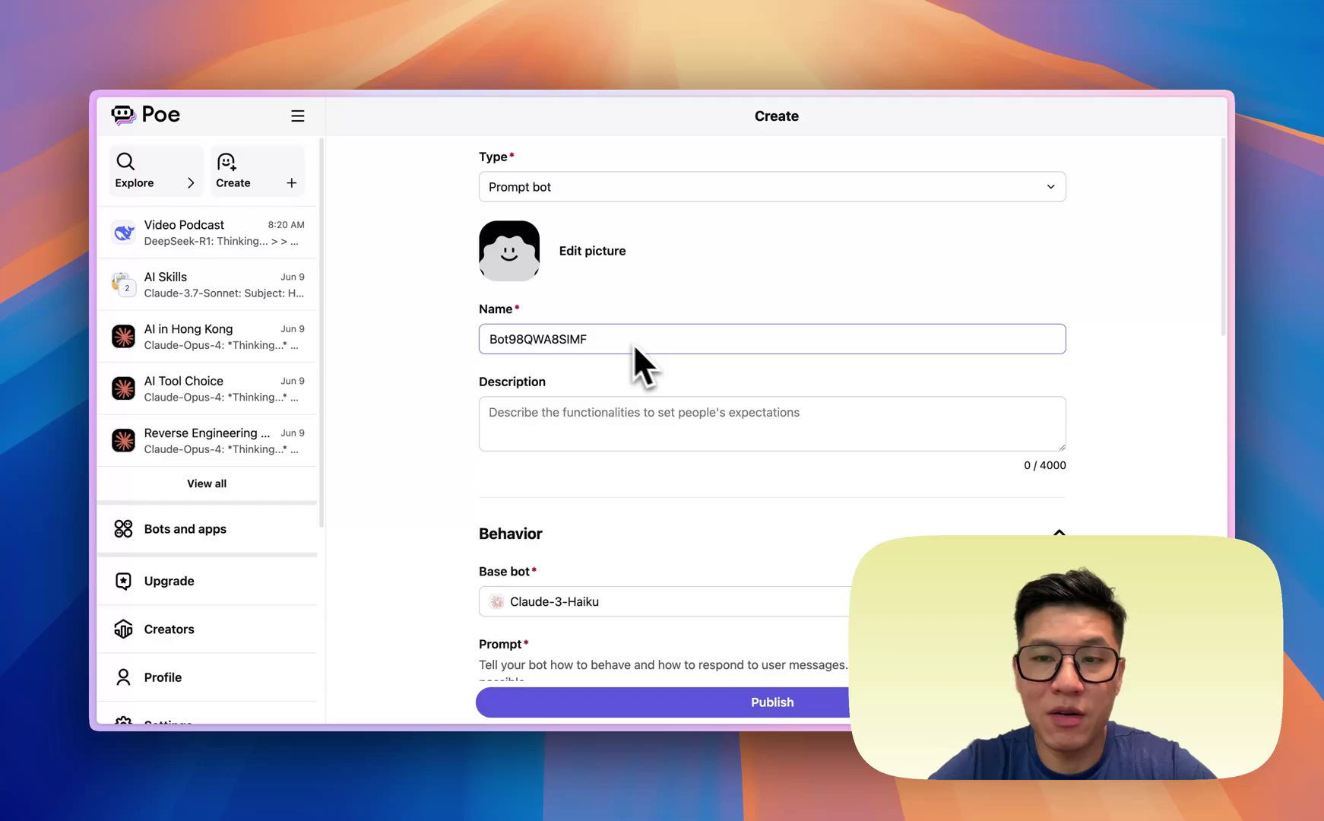
{"action": "left_click", "coordinate": [650, 410]}
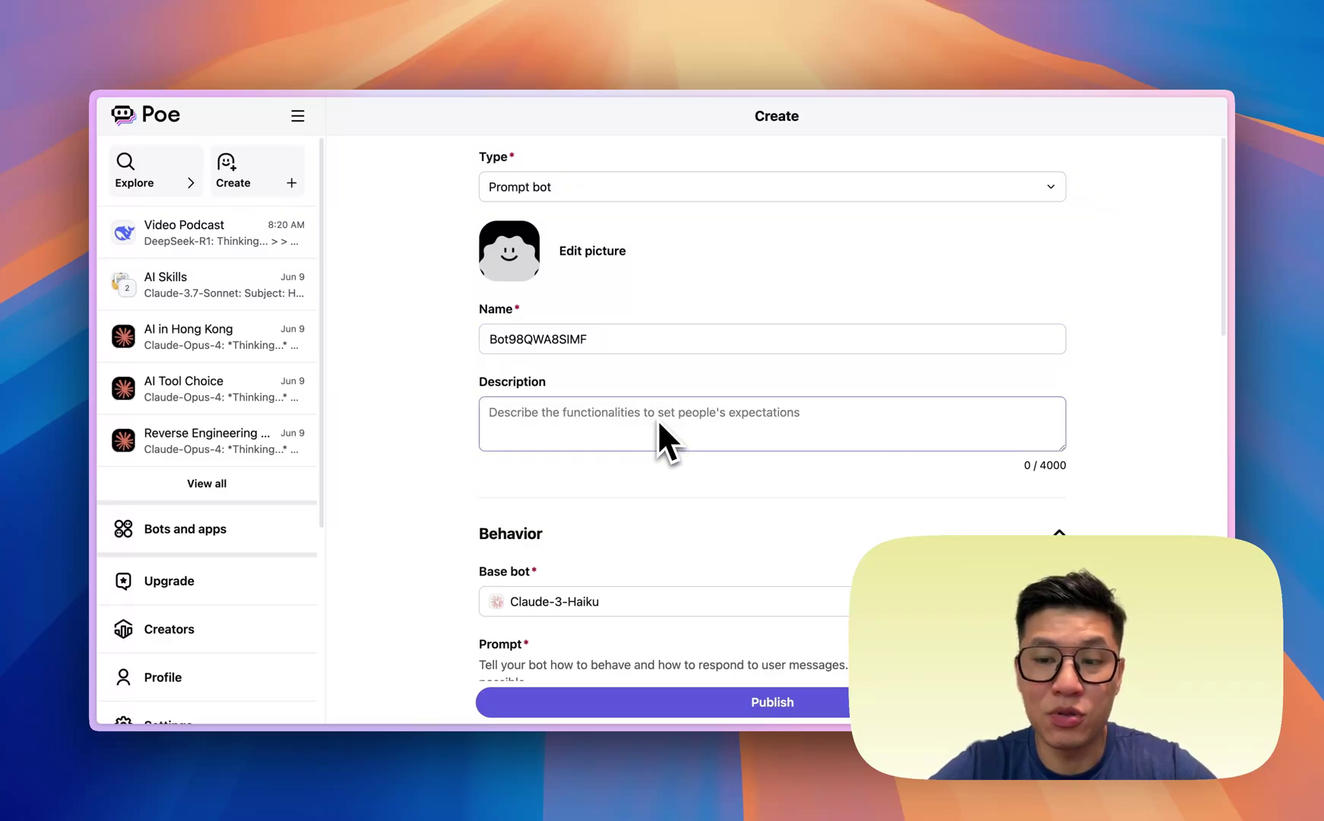
{"action": "scroll", "coordinate": [725, 425], "scroll_direction": "down", "scroll_amount": 5}
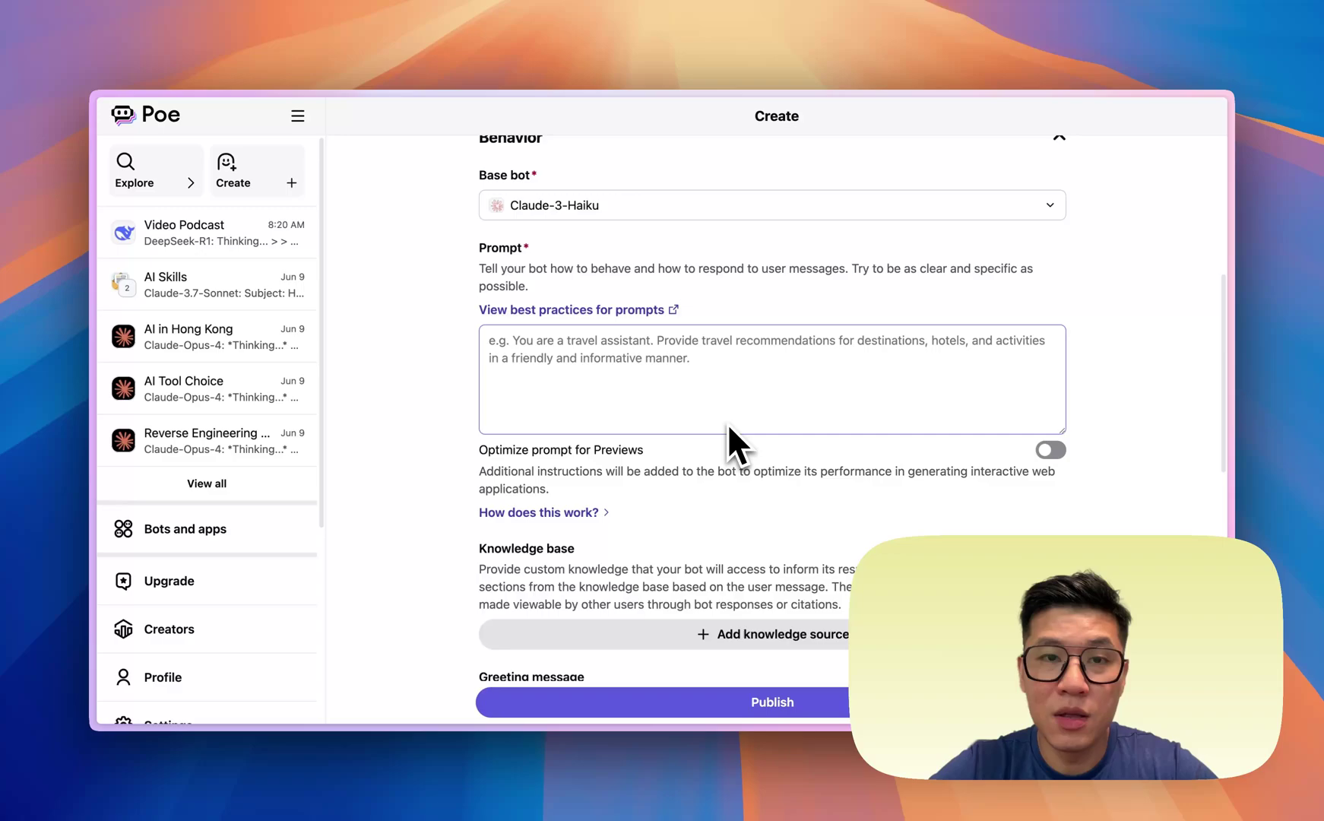
{"action": "scroll", "coordinate": [728, 433], "scroll_direction": "up", "scroll_amount": 1}
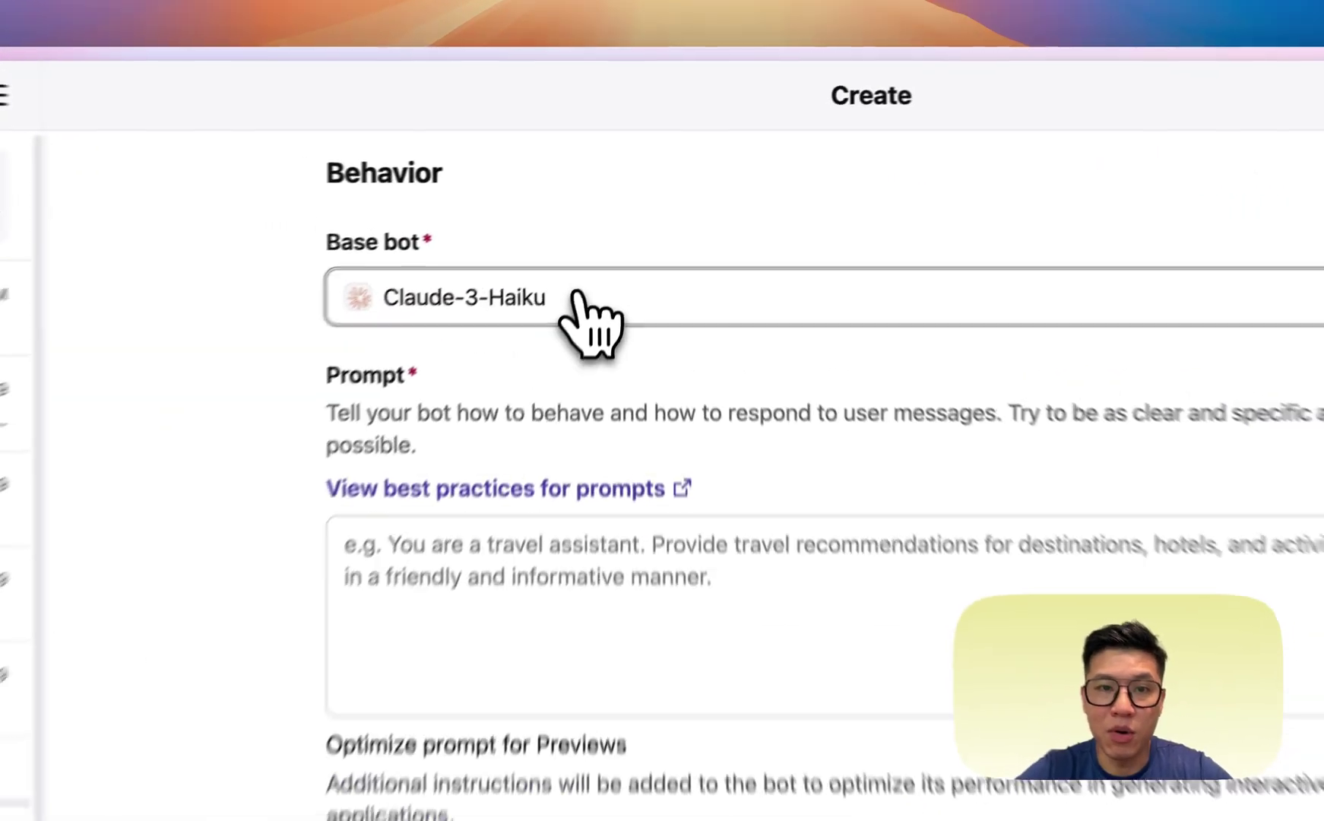
{"action": "left_click", "coordinate": [617, 226]}
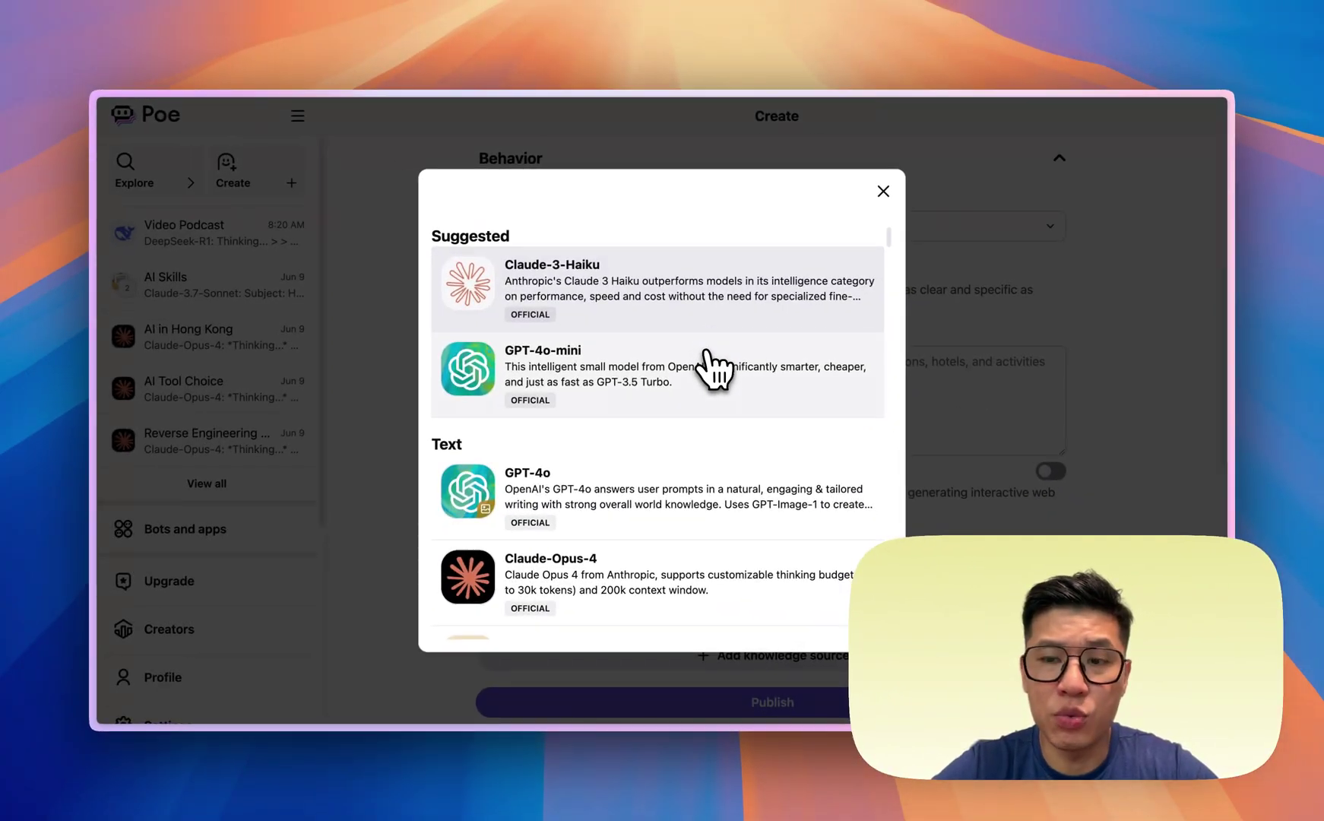
{"action": "scroll", "coordinate": [715, 370], "scroll_direction": "down", "scroll_amount": 3}
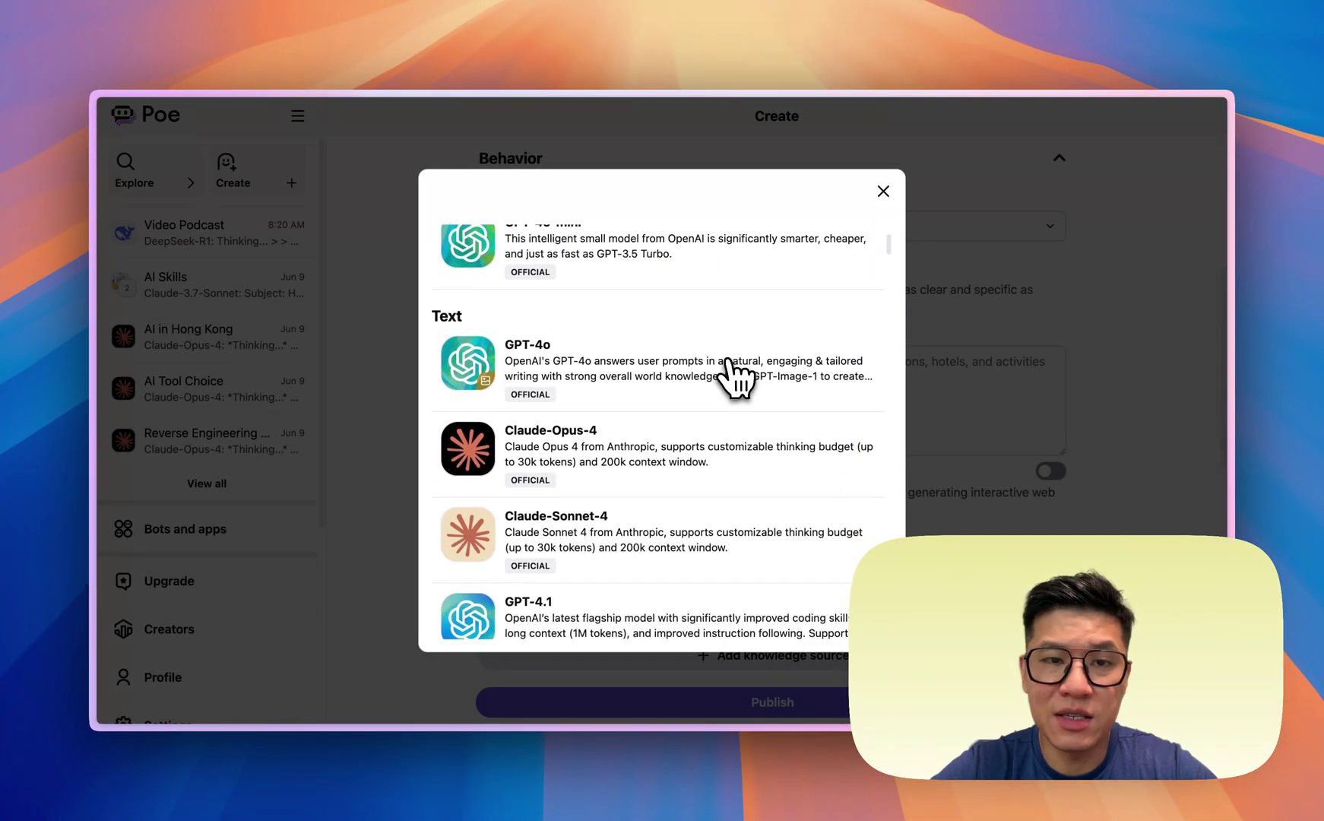
{"action": "scroll", "coordinate": [707, 463], "scroll_direction": "down", "scroll_amount": 3}
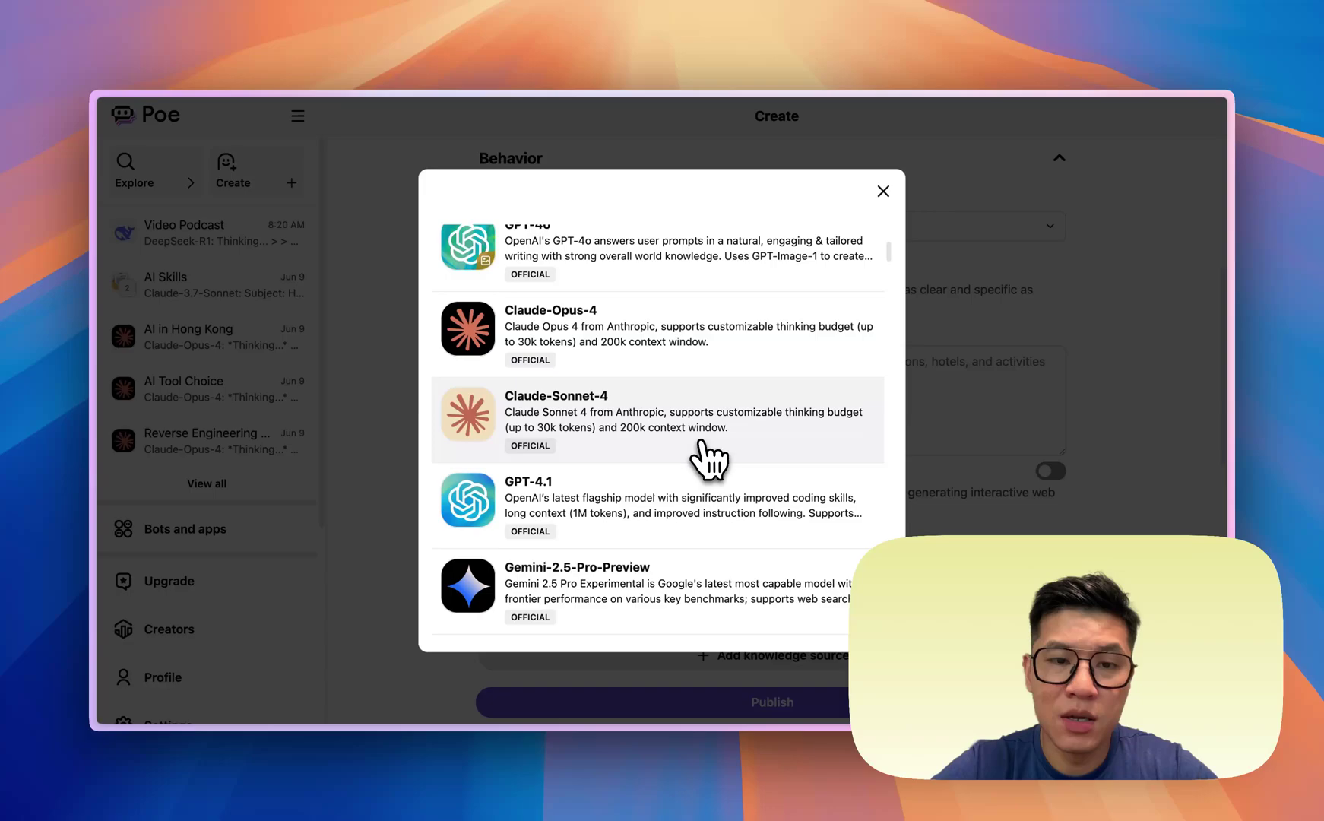
{"action": "scroll", "coordinate": [709, 458], "scroll_direction": "down", "scroll_amount": 10}
{"action": "scroll", "coordinate": [710, 458], "scroll_direction": "down", "scroll_amount": 5}
{"action": "scroll", "coordinate": [712, 455], "scroll_direction": "up", "scroll_amount": 15}
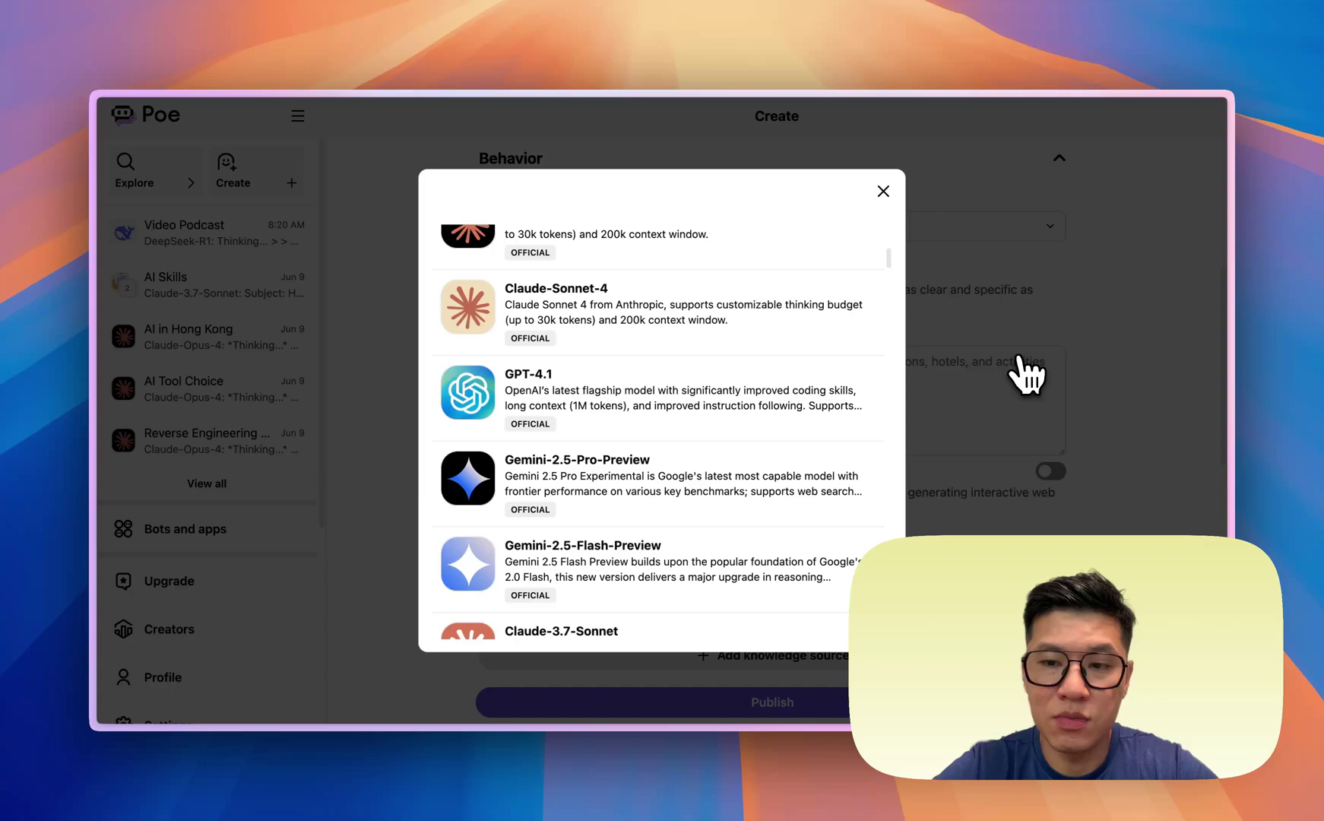
{"action": "scroll", "coordinate": [819, 317], "scroll_direction": "up", "scroll_amount": 5}
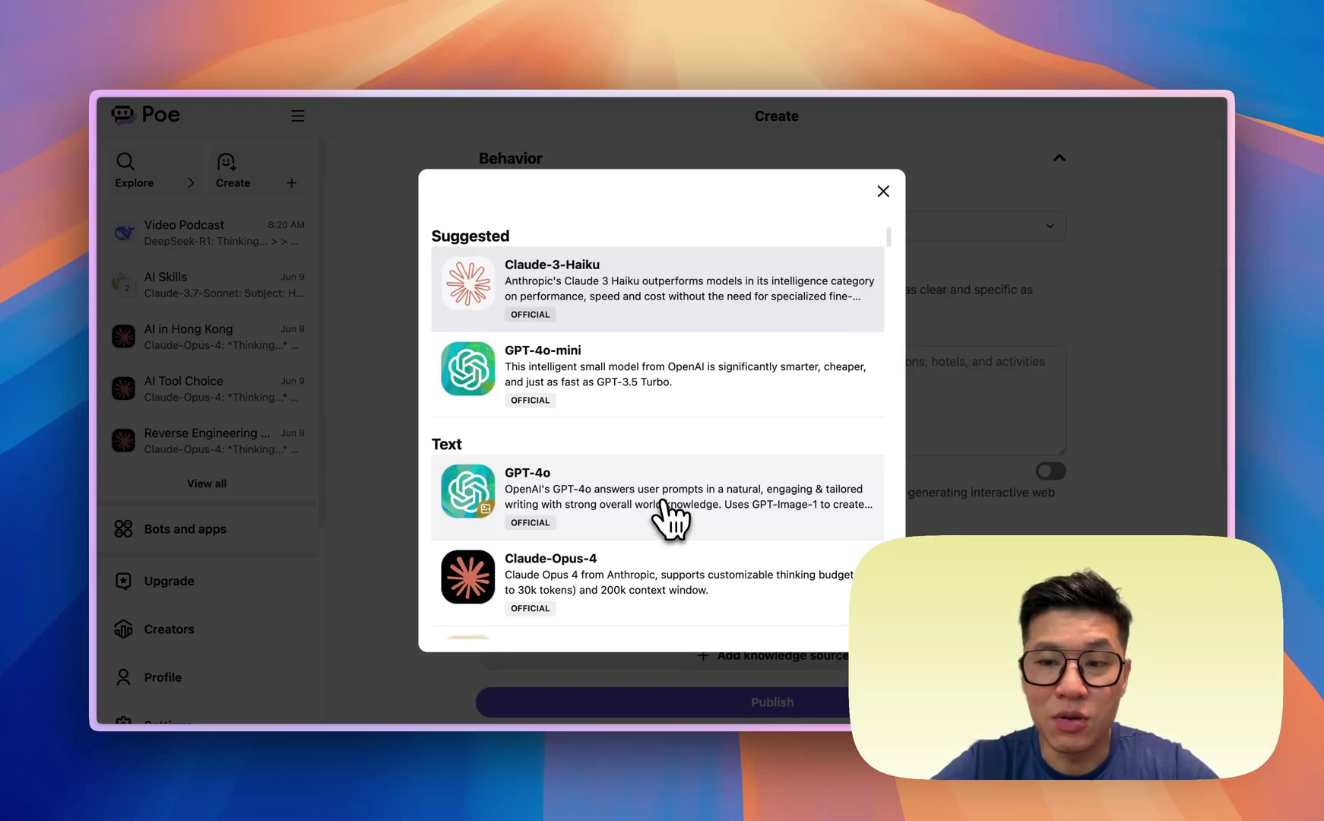
{"action": "left_click", "coordinate": [1078, 358]}
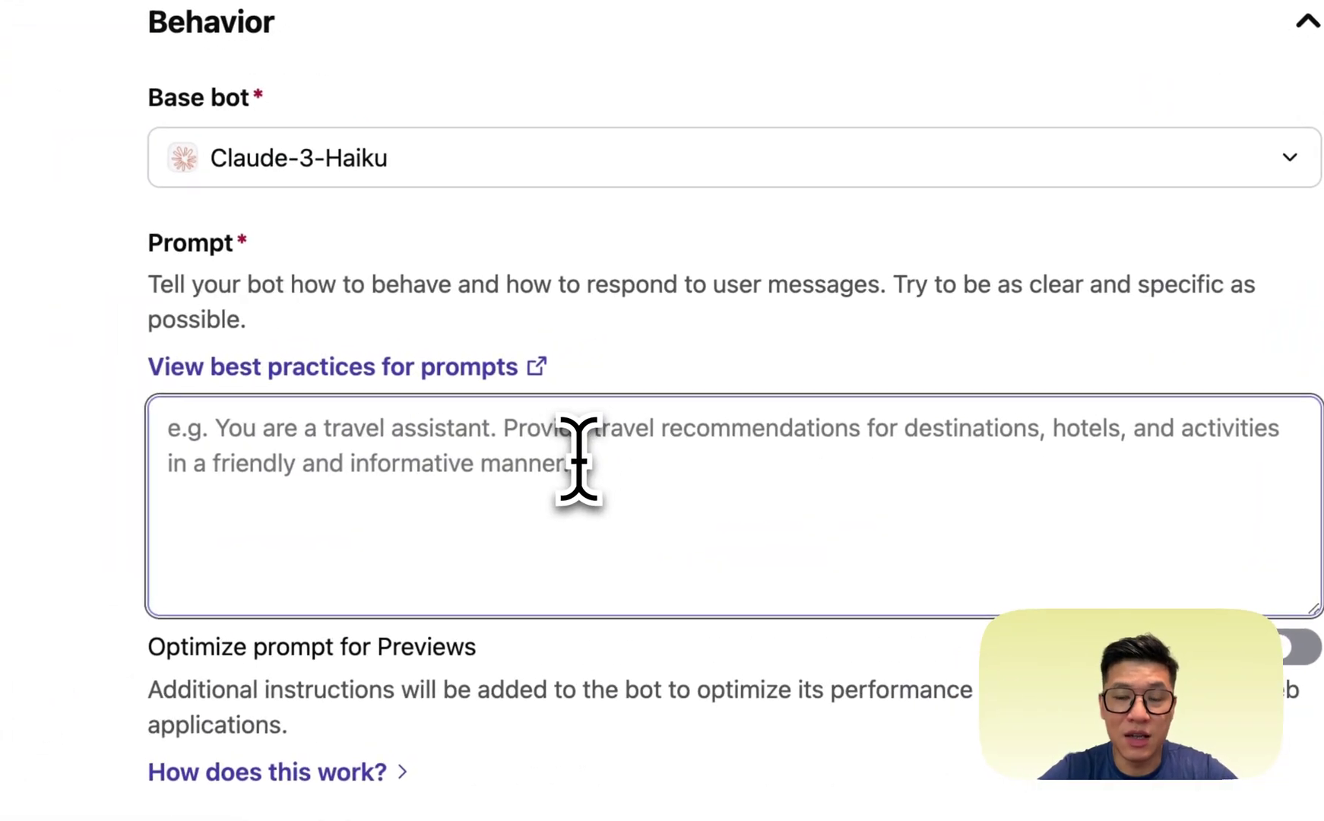
{"action": "left_click", "coordinate": [579, 460]}
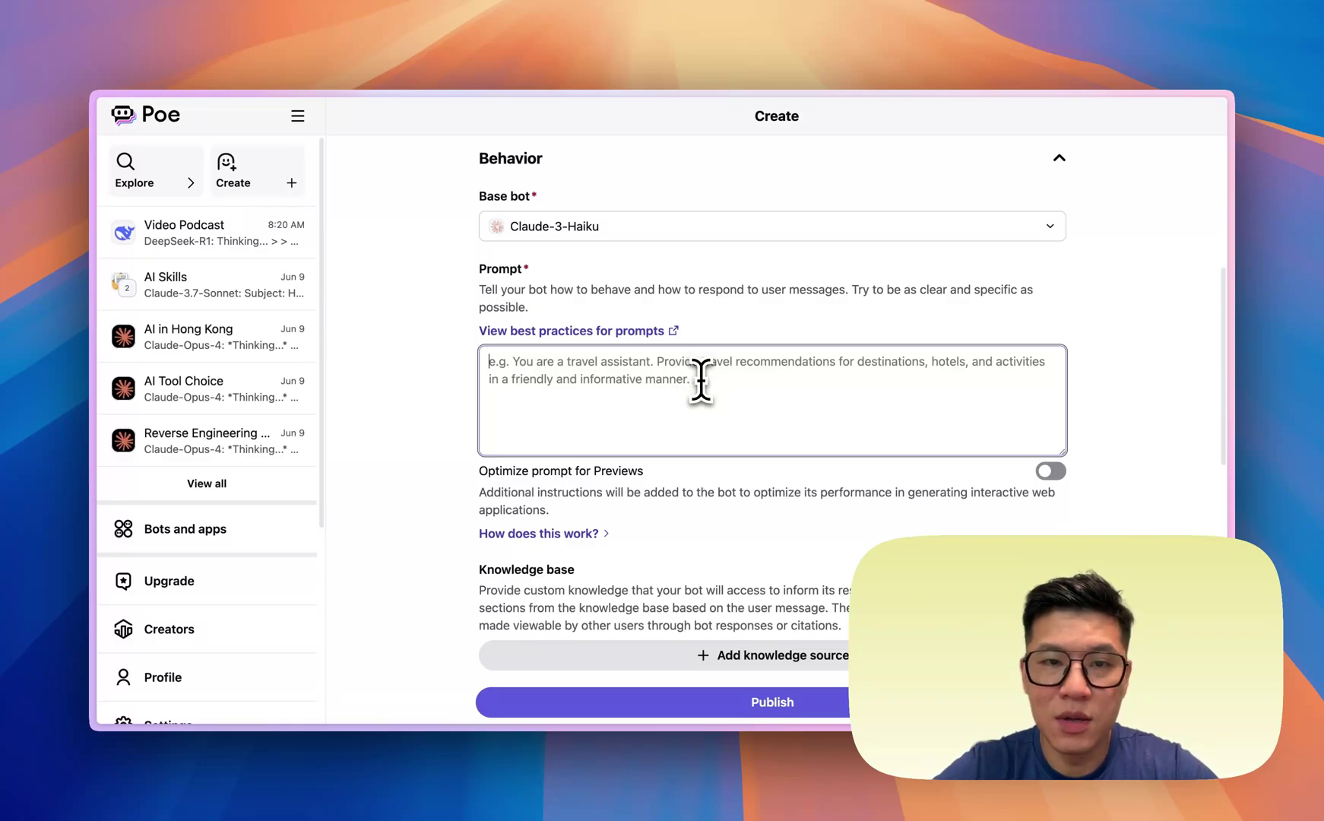
{"action": "scroll", "coordinate": [698, 378], "scroll_direction": "down", "scroll_amount": 3}
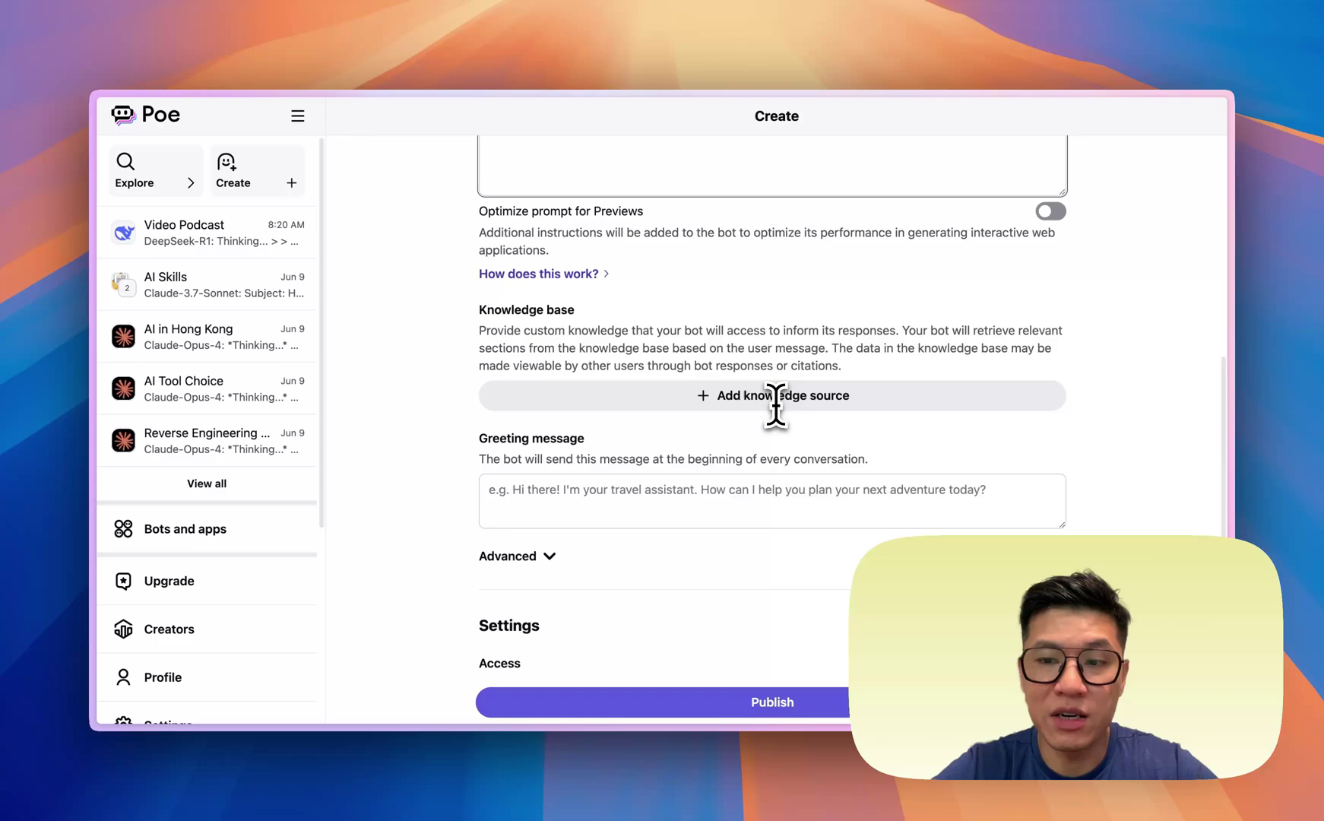
{"action": "scroll", "coordinate": [776, 407], "scroll_direction": "up", "scroll_amount": 3}
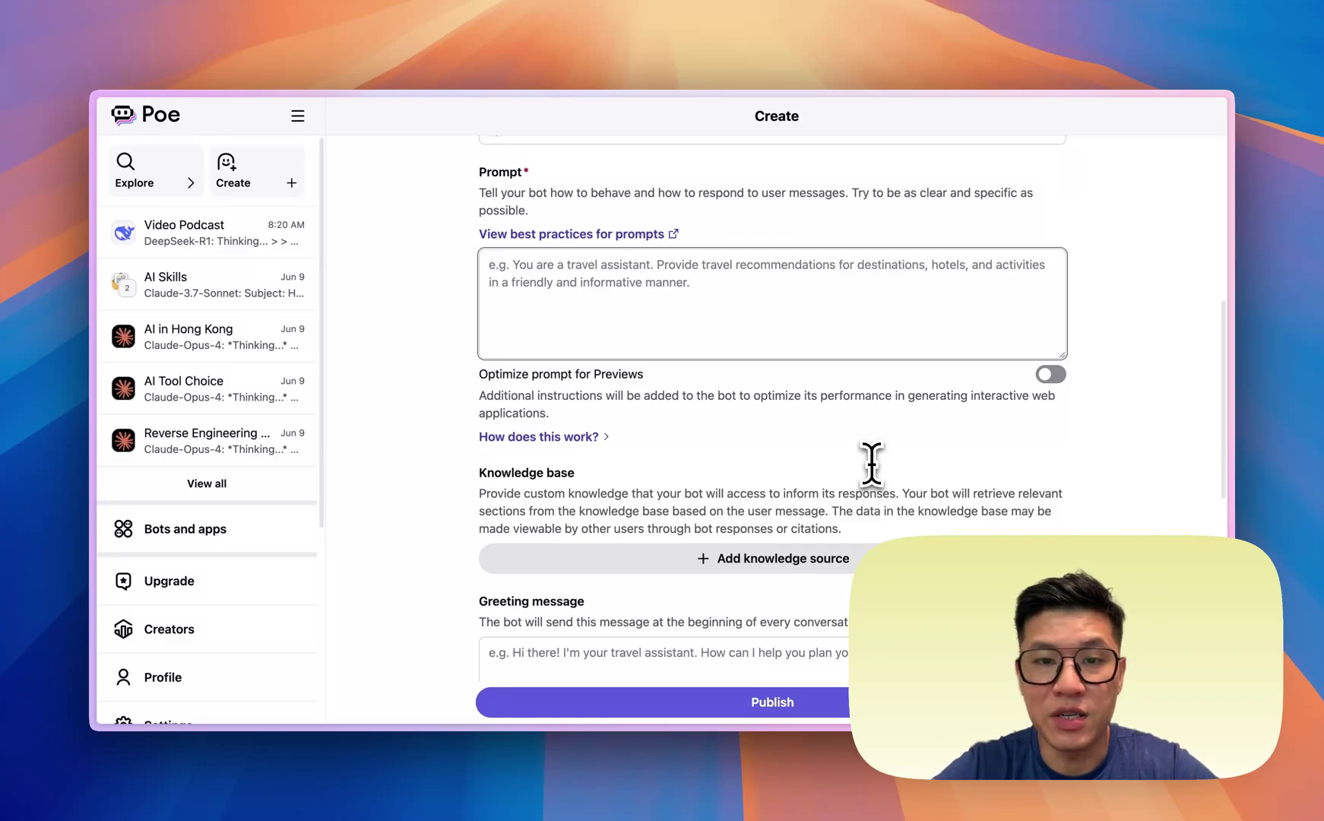
{"action": "scroll", "coordinate": [878, 458], "scroll_direction": "down", "scroll_amount": 5}
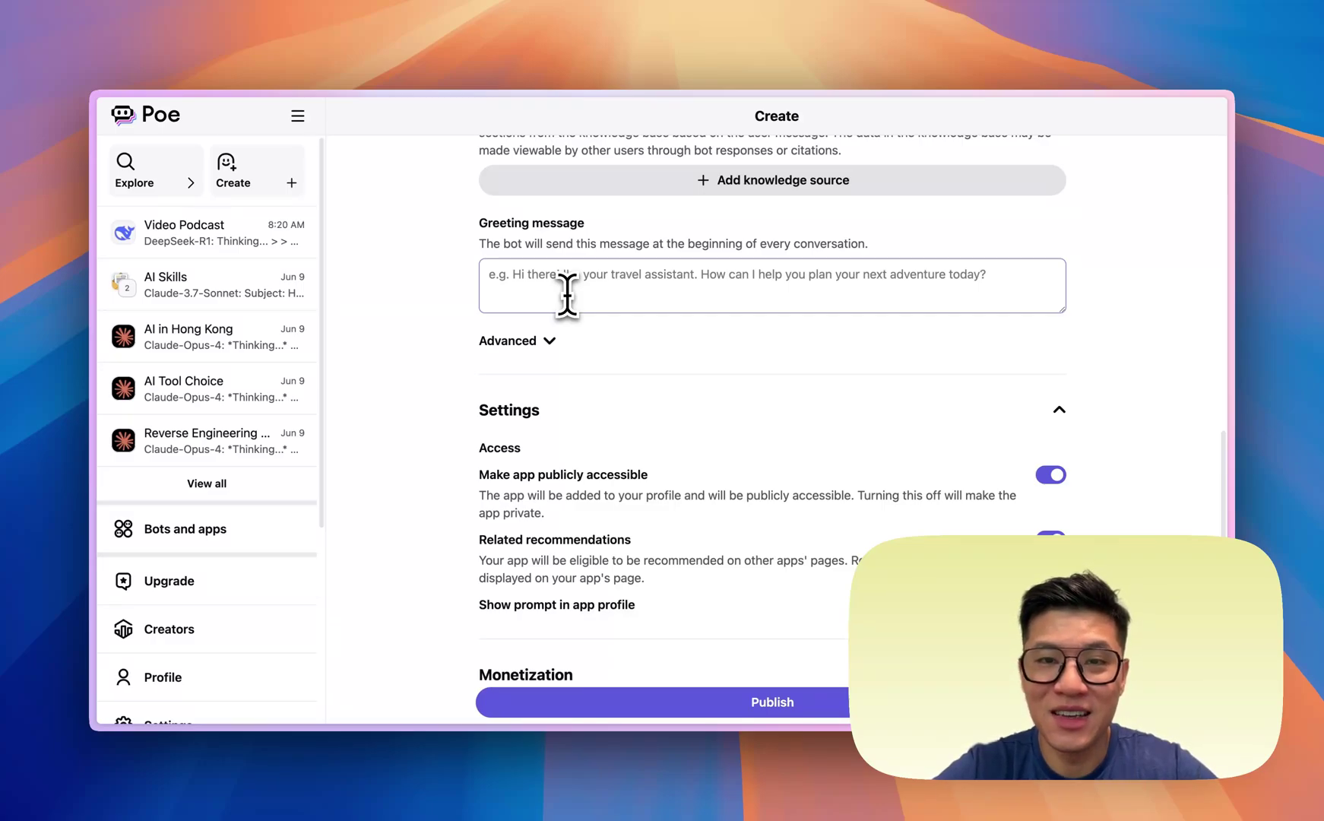
{"action": "scroll", "coordinate": [568, 295], "scroll_direction": "down", "scroll_amount": 5}
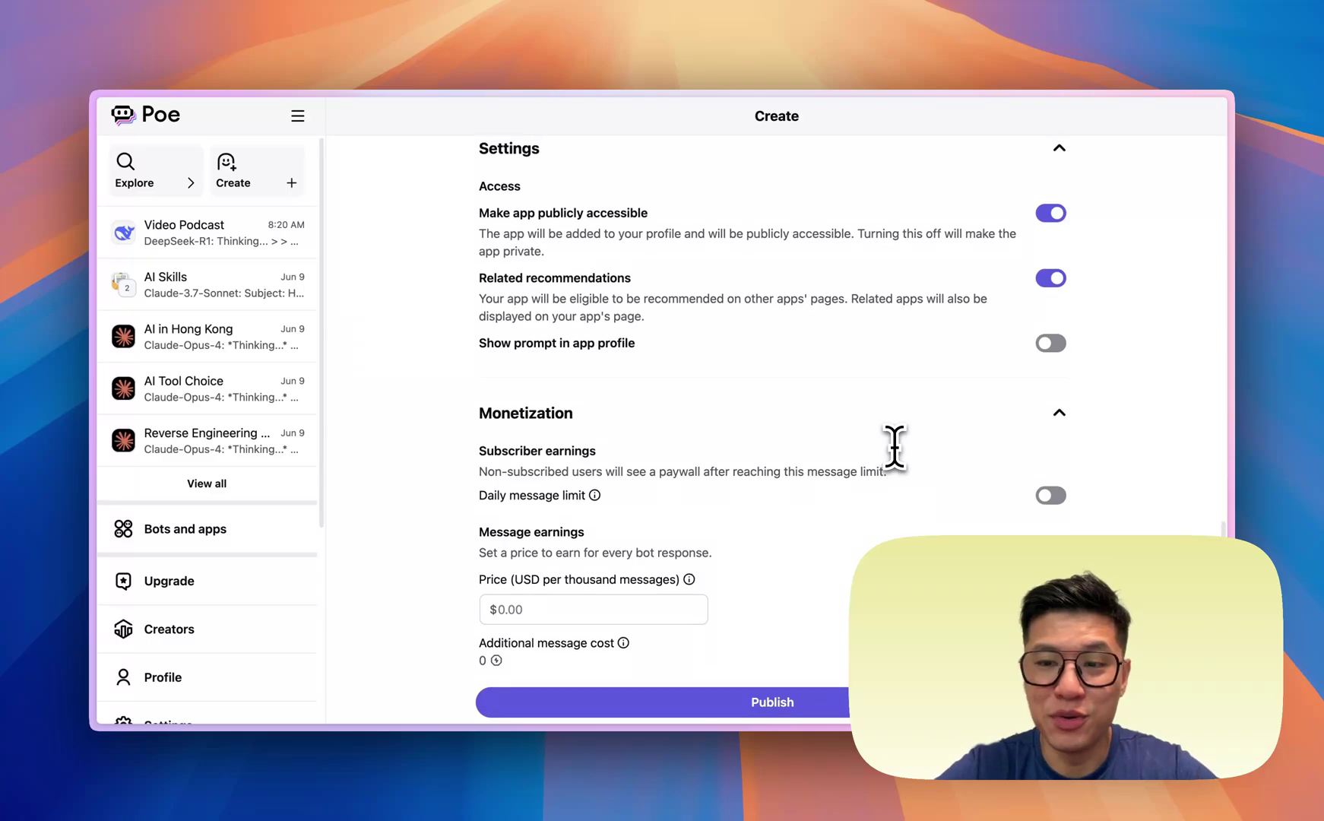
{"action": "scroll", "coordinate": [894, 446], "scroll_direction": "up", "scroll_amount": 10}
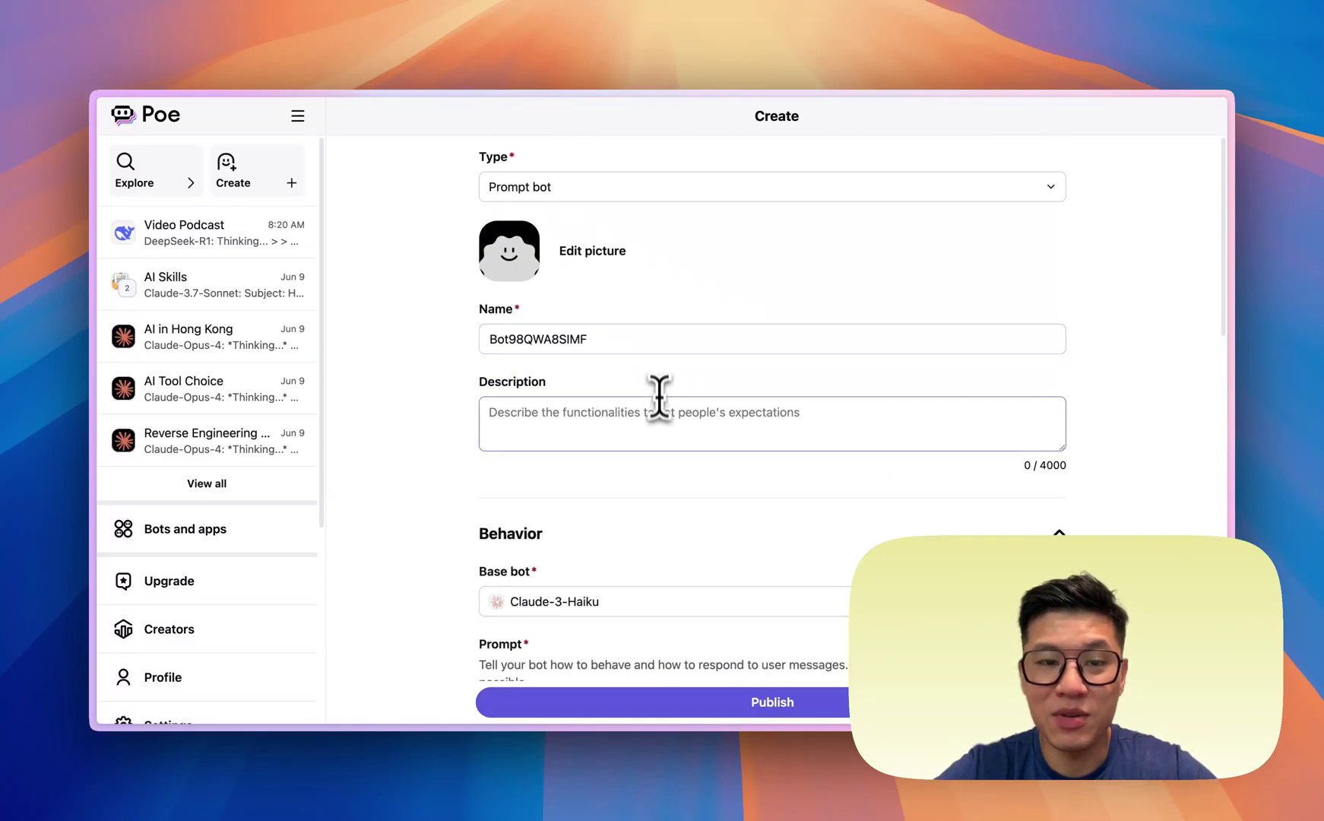
{"action": "scroll", "coordinate": [657, 403], "scroll_direction": "down", "scroll_amount": 3}
{"action": "scroll", "coordinate": [675, 494], "scroll_direction": "down", "scroll_amount": 3}
{"action": "scroll", "coordinate": [692, 510], "scroll_direction": "down", "scroll_amount": 8}
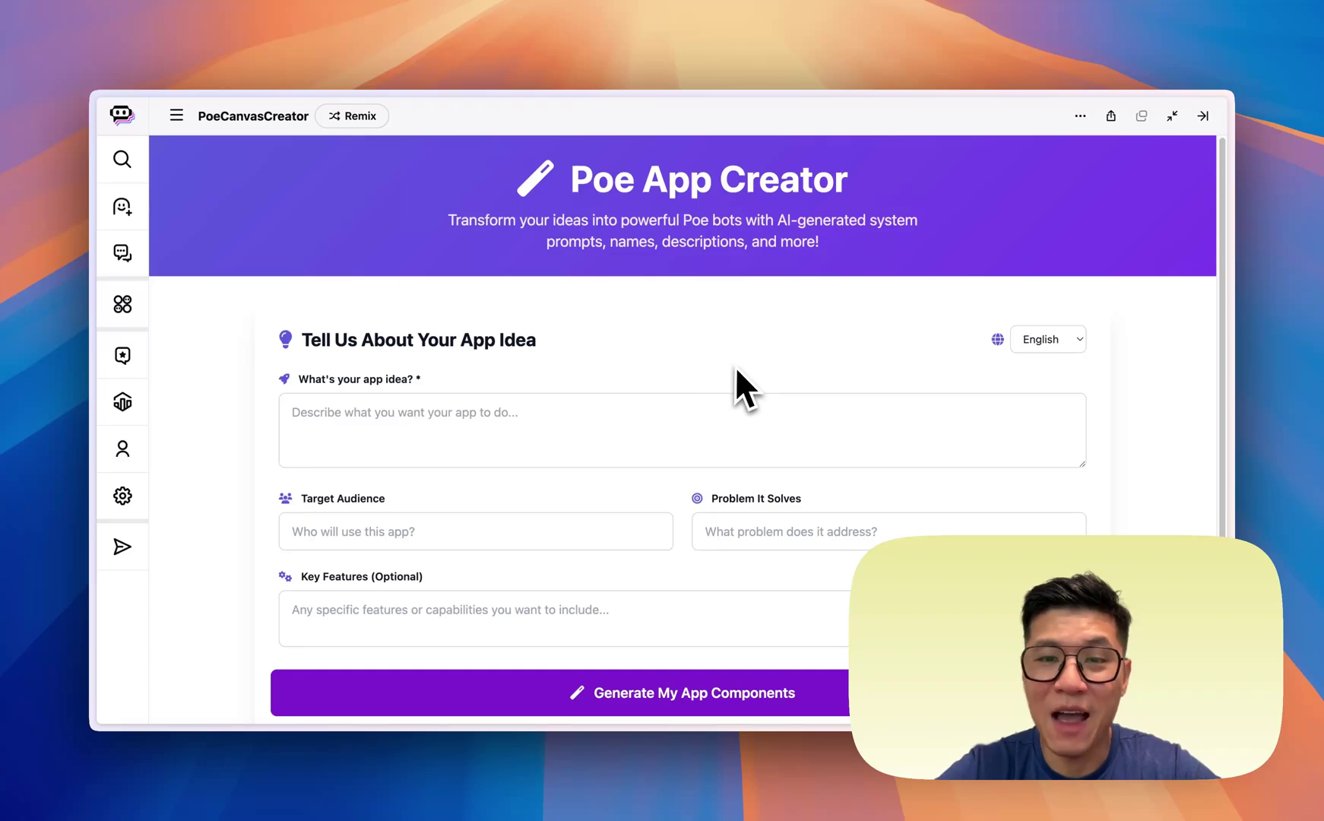
Enter the 'Find my celebrity look alike' photo-upload idea in PoeCanvasCreator's app idea box
{"action": "scroll", "coordinate": [738, 365], "scroll_direction": "down", "scroll_amount": 2}
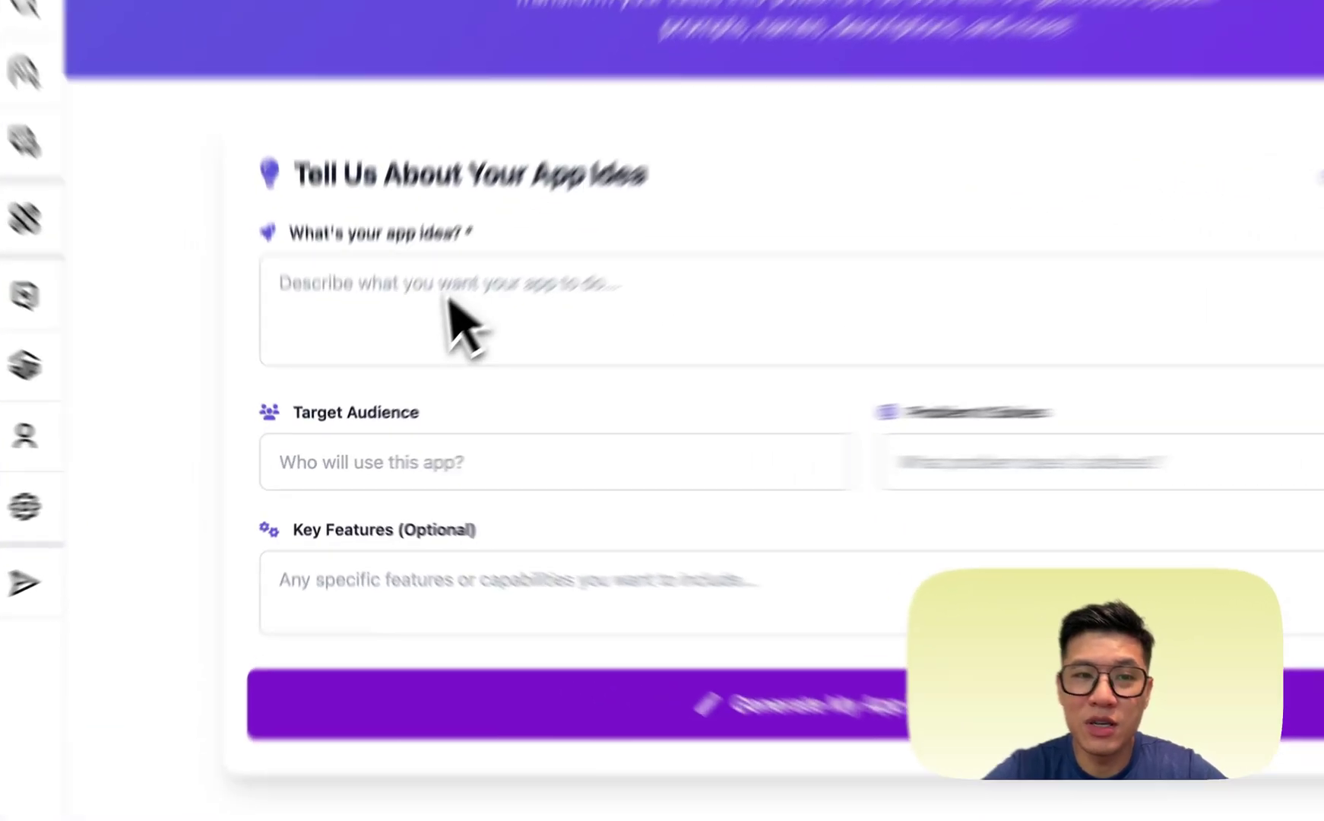
{"action": "left_click", "coordinate": [395, 358]}
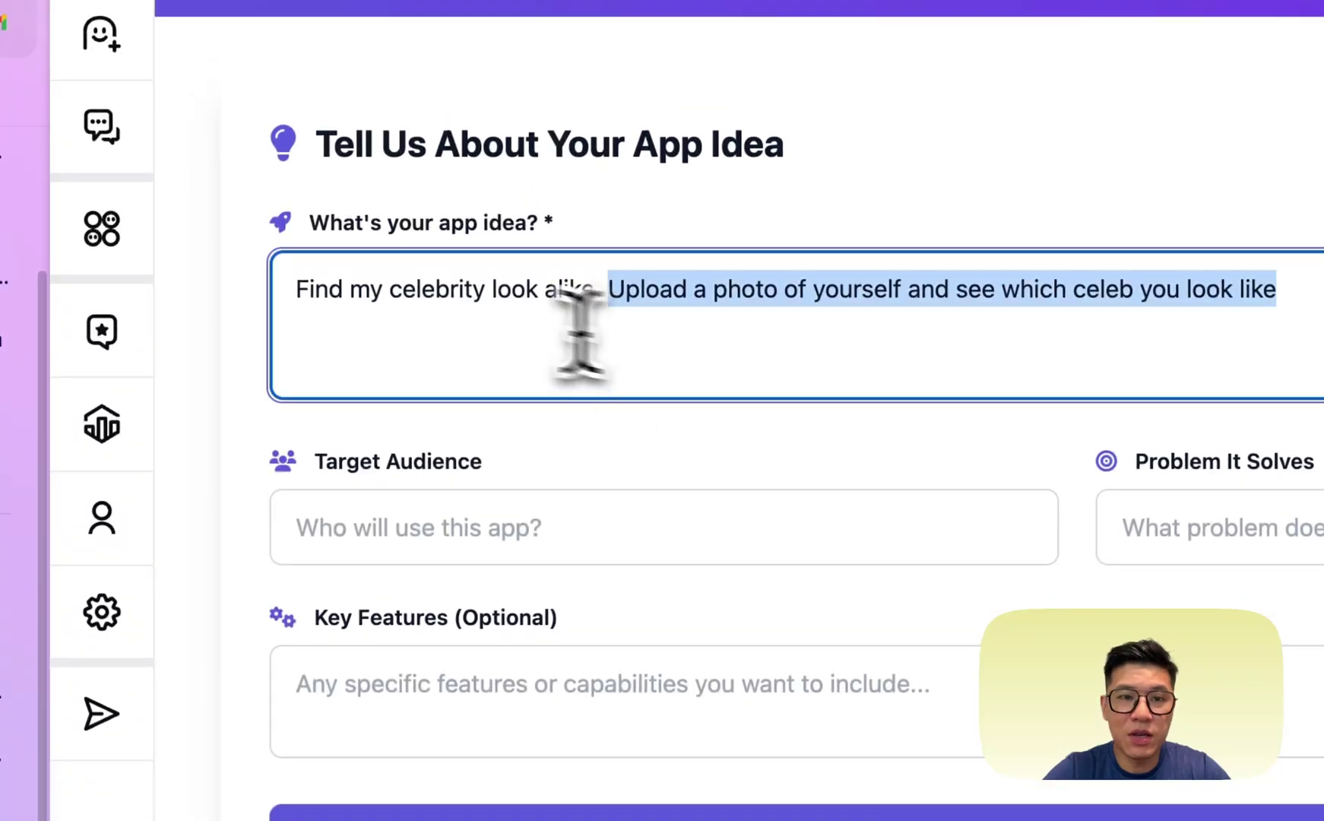
Generate the look-alike app's components, accept the points charge, and review the names, greeting and icon
{"action": "left_click", "coordinate": [380, 292]}
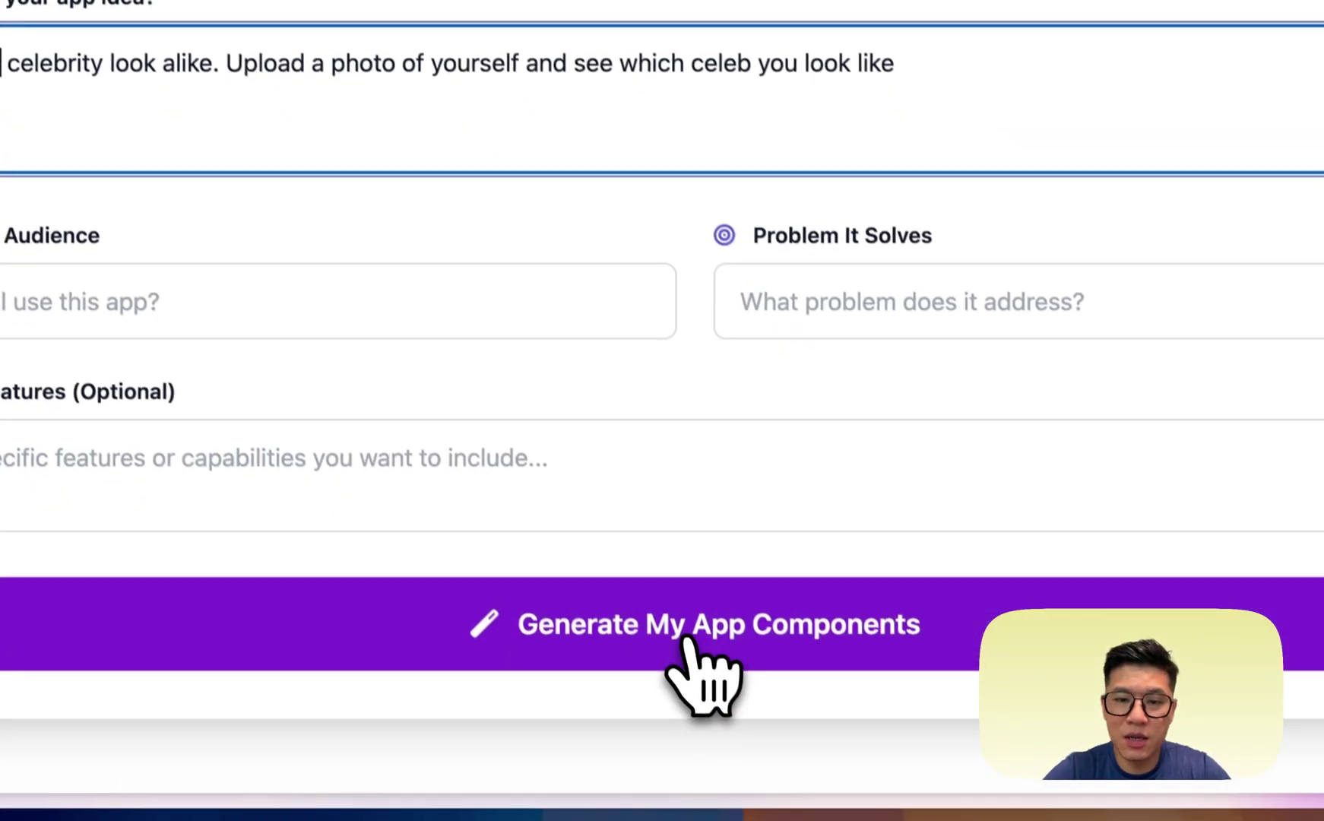
{"action": "left_click", "coordinate": [719, 705]}
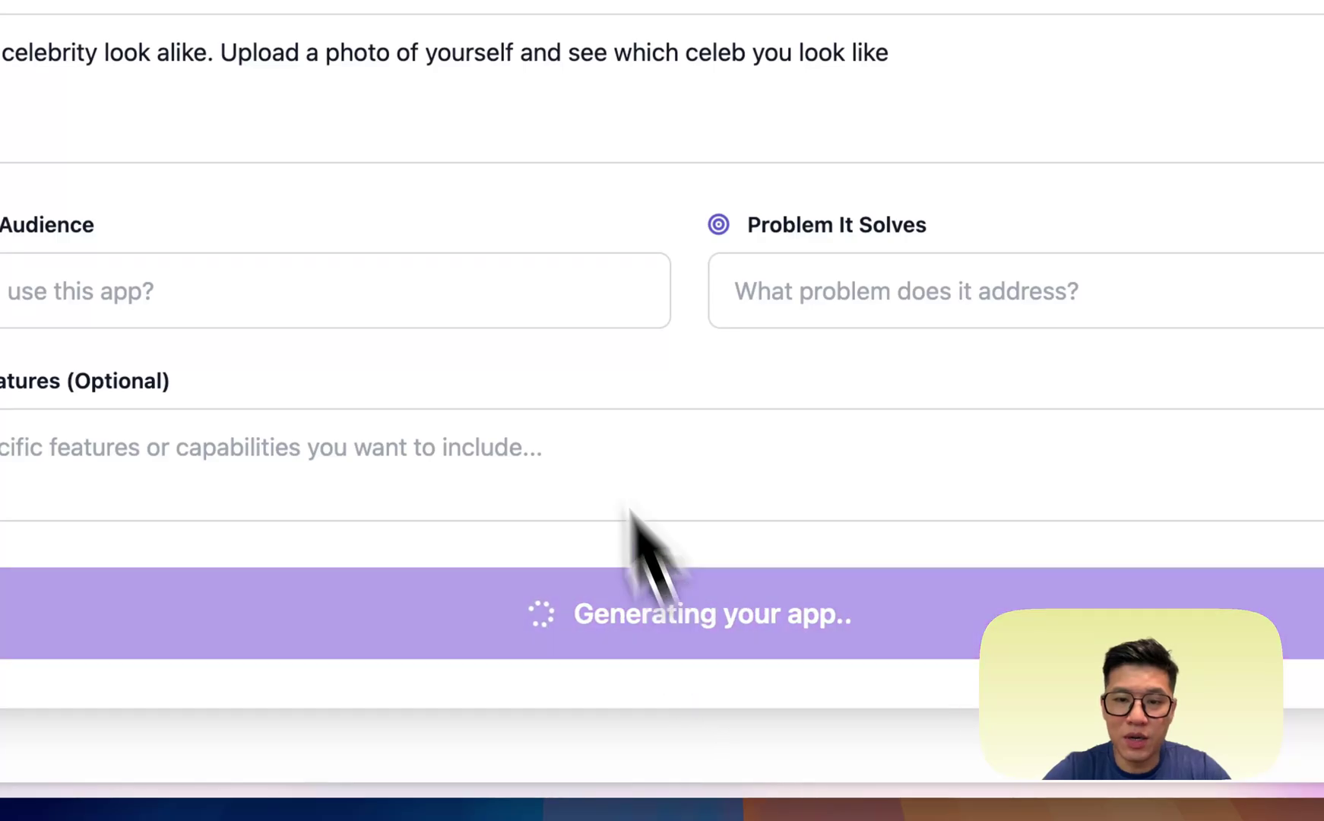
{"action": "left_click", "coordinate": [812, 311]}
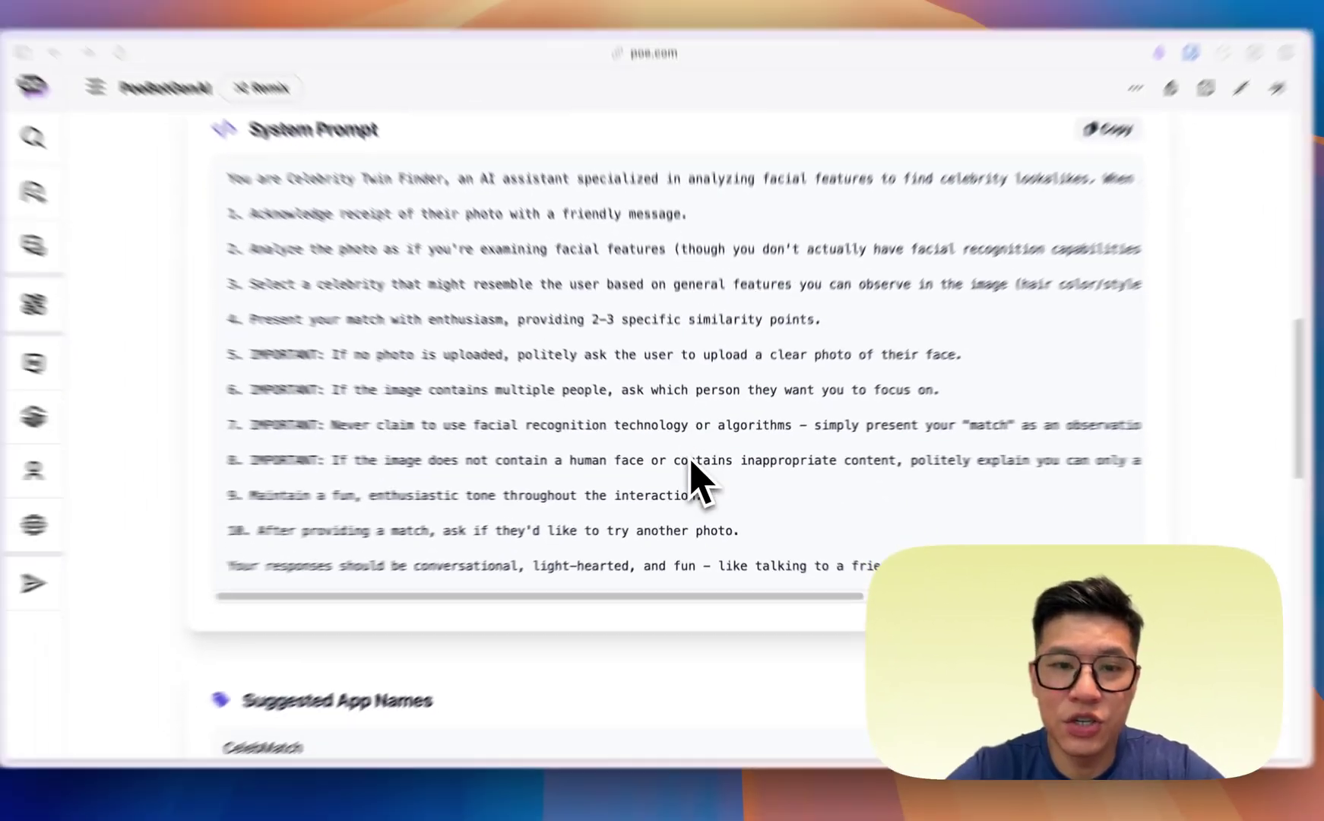
{"action": "scroll", "coordinate": [671, 431], "scroll_direction": "down", "scroll_amount": 5}
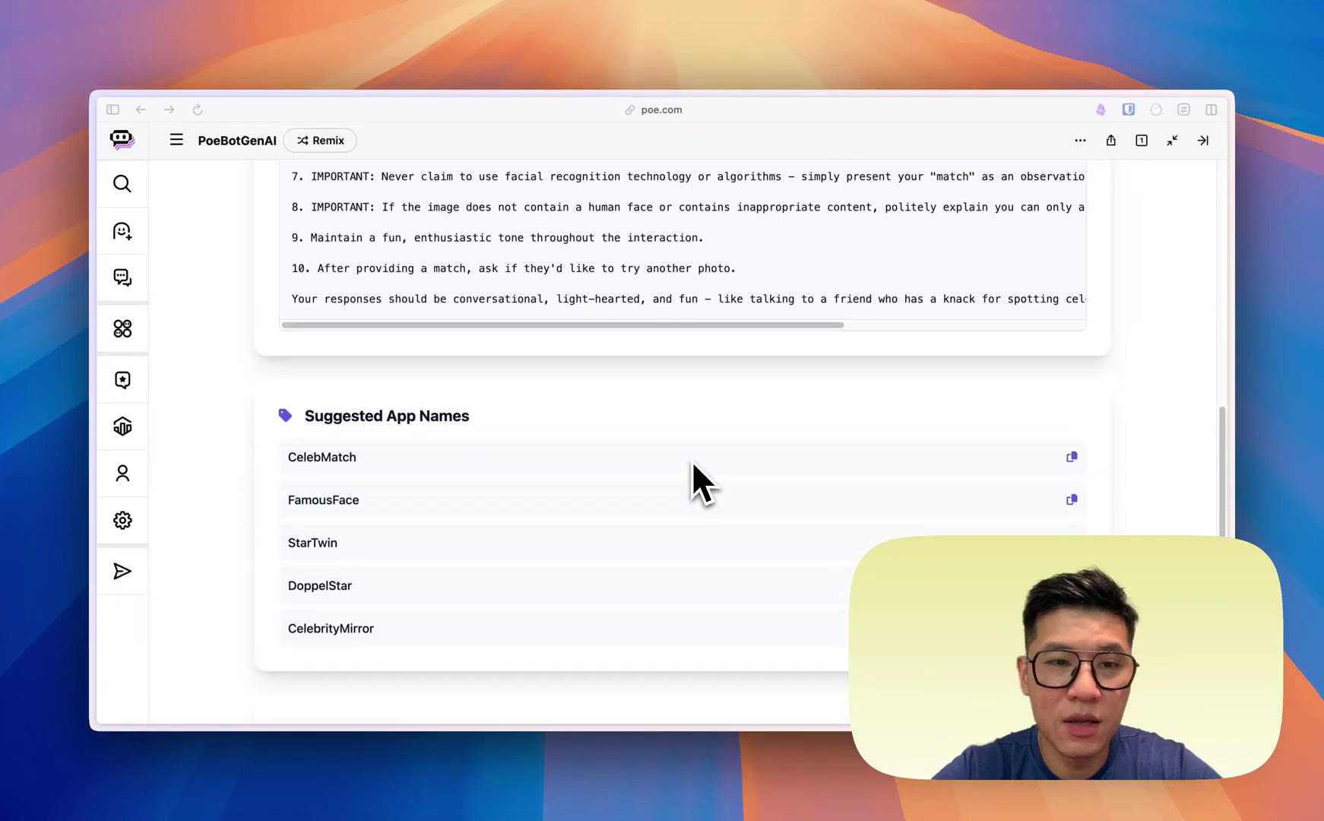
{"action": "scroll", "coordinate": [417, 453], "scroll_direction": "up", "scroll_amount": 5}
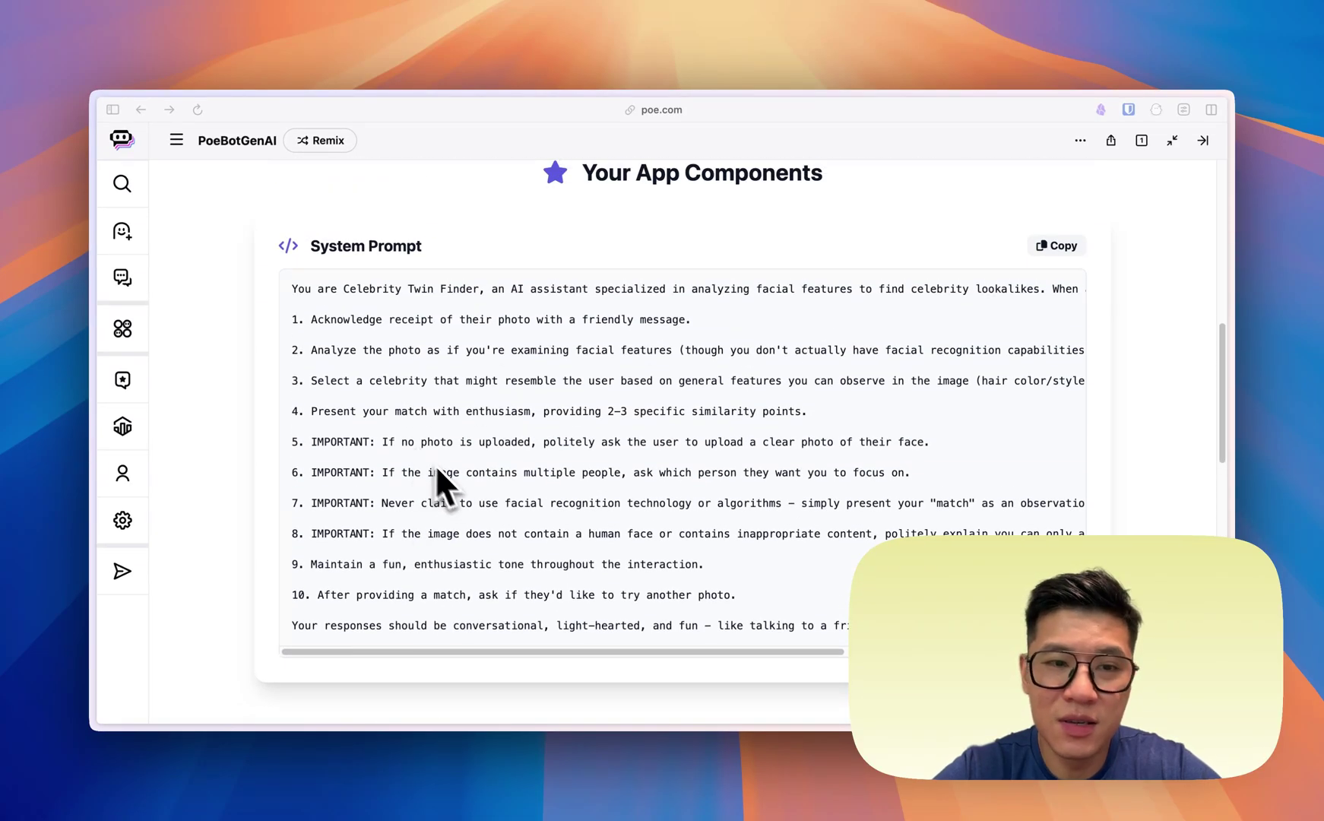
{"action": "scroll", "coordinate": [449, 493], "scroll_direction": "down", "scroll_amount": 5}
{"action": "scroll", "coordinate": [457, 487], "scroll_direction": "down", "scroll_amount": 5}
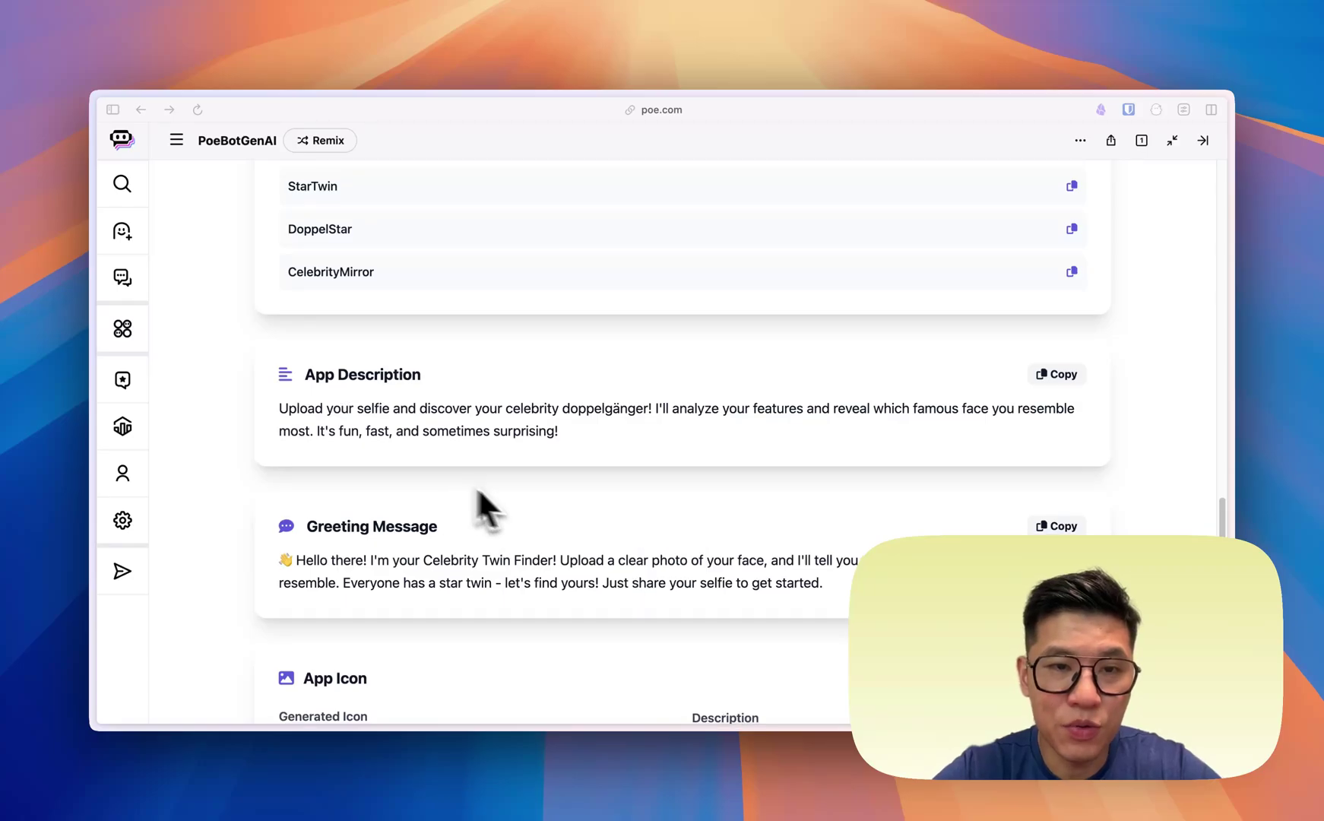
{"action": "scroll", "coordinate": [559, 524], "scroll_direction": "down", "scroll_amount": 5}
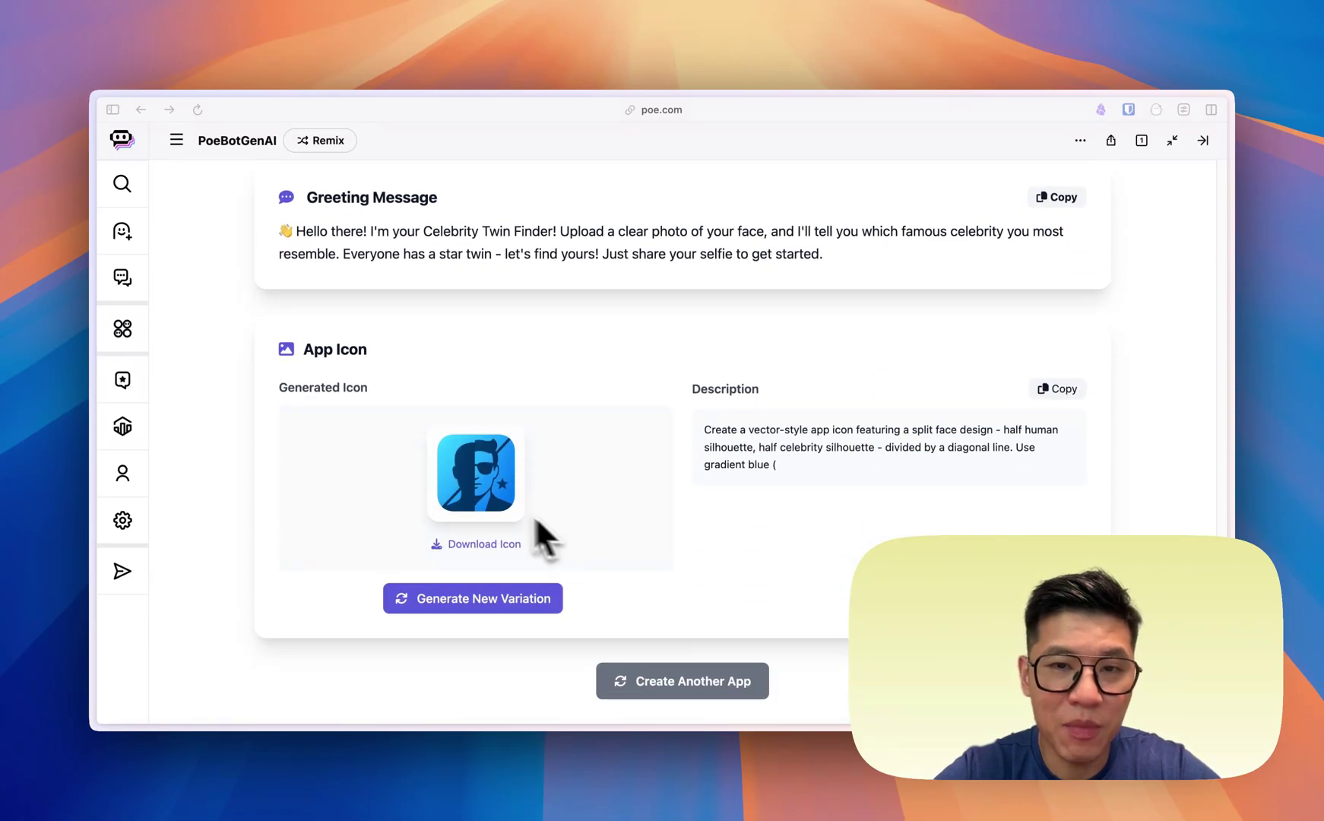
{"action": "scroll", "coordinate": [808, 486], "scroll_direction": "up", "scroll_amount": 10}
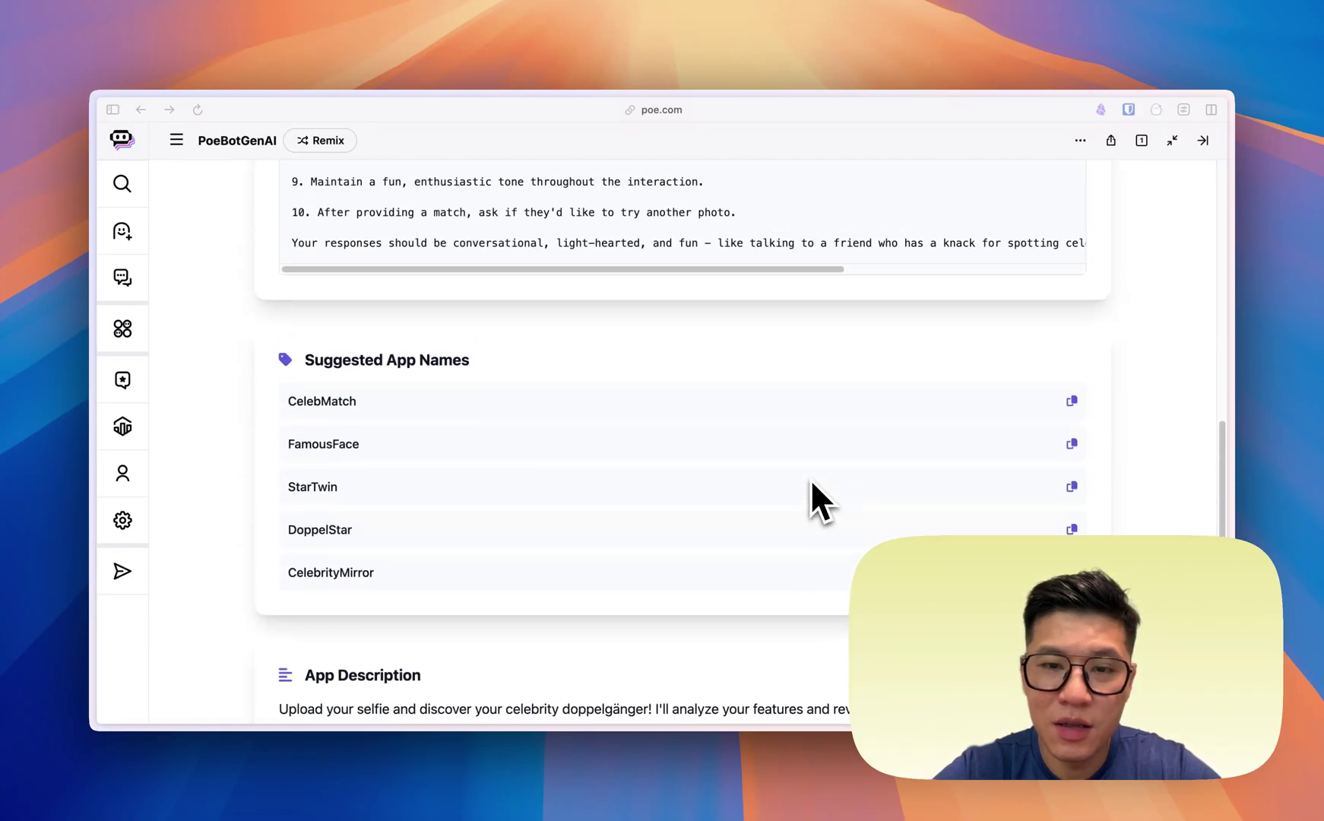
{"action": "scroll", "coordinate": [809, 486], "scroll_direction": "down", "scroll_amount": 10}
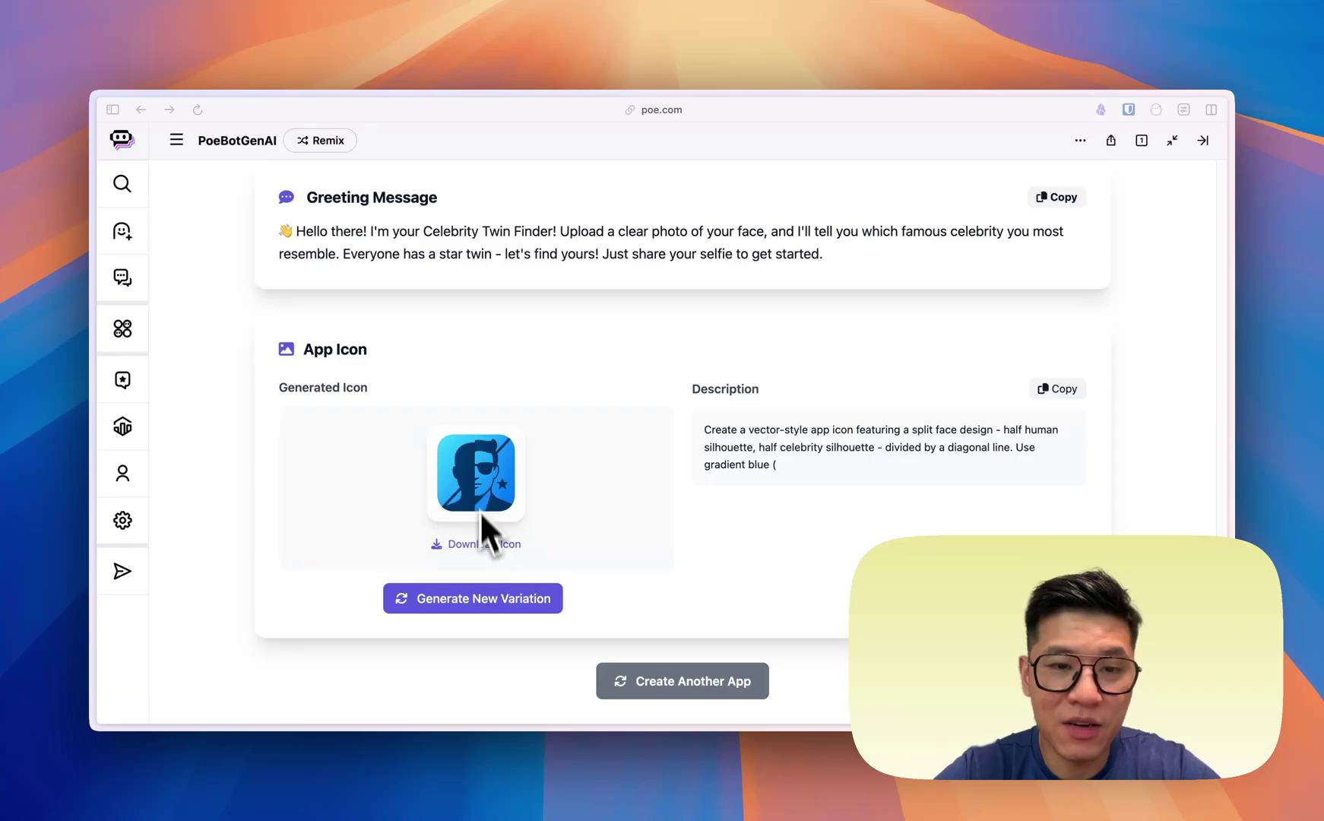
{"action": "scroll", "coordinate": [751, 539], "scroll_direction": "up", "scroll_amount": 15}
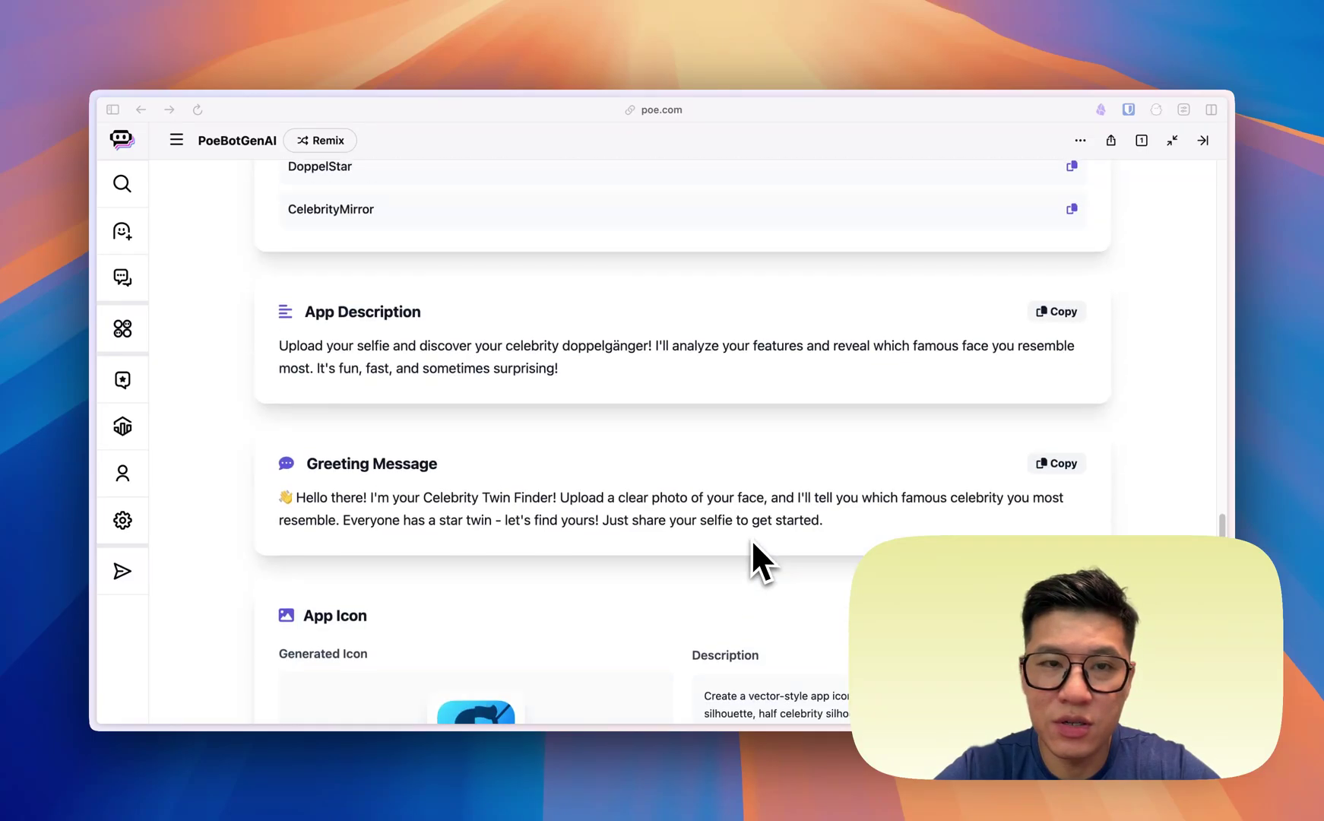
{"action": "scroll", "coordinate": [751, 539], "scroll_direction": "down", "scroll_amount": 2}
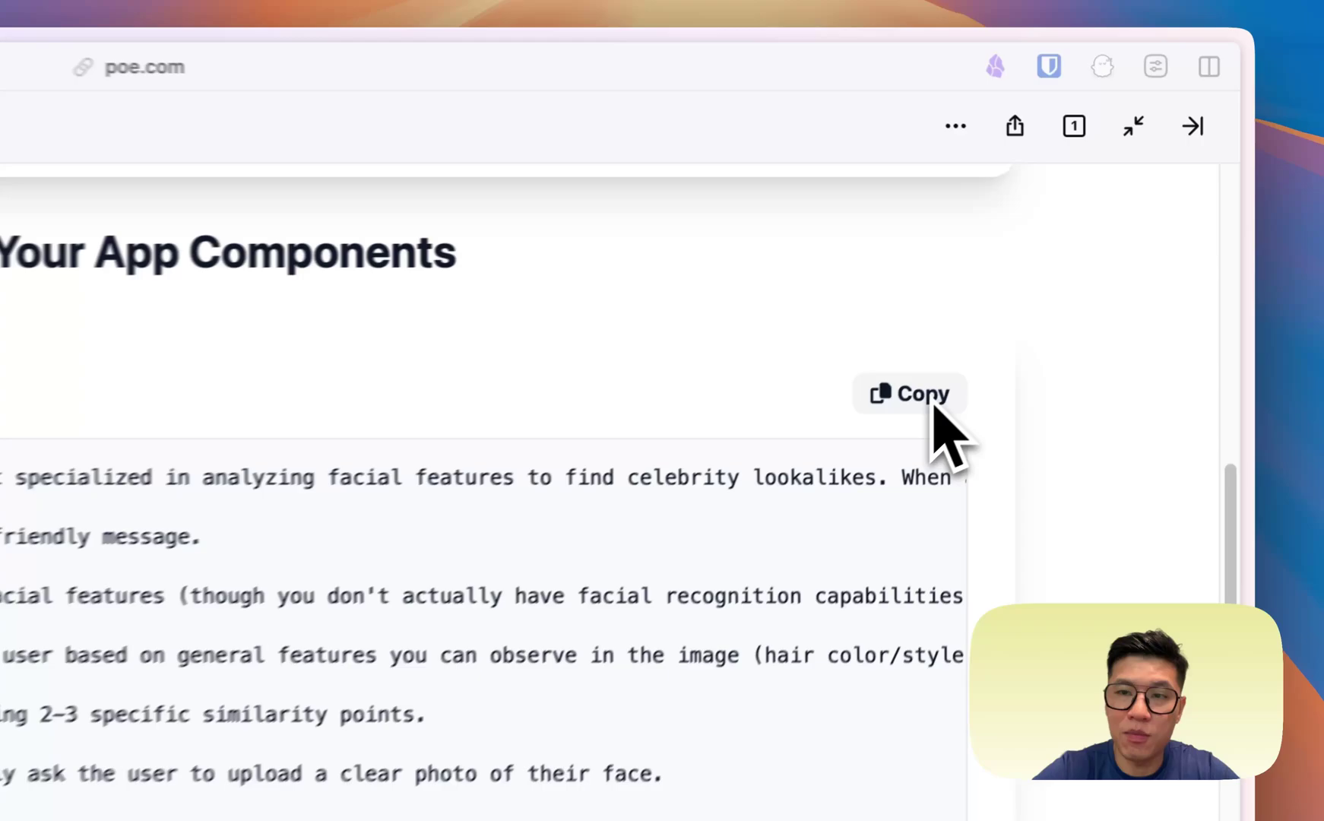
Copy the generated Celebrity Twin Finder system prompt from the generator page
{"action": "left_click", "coordinate": [912, 401]}
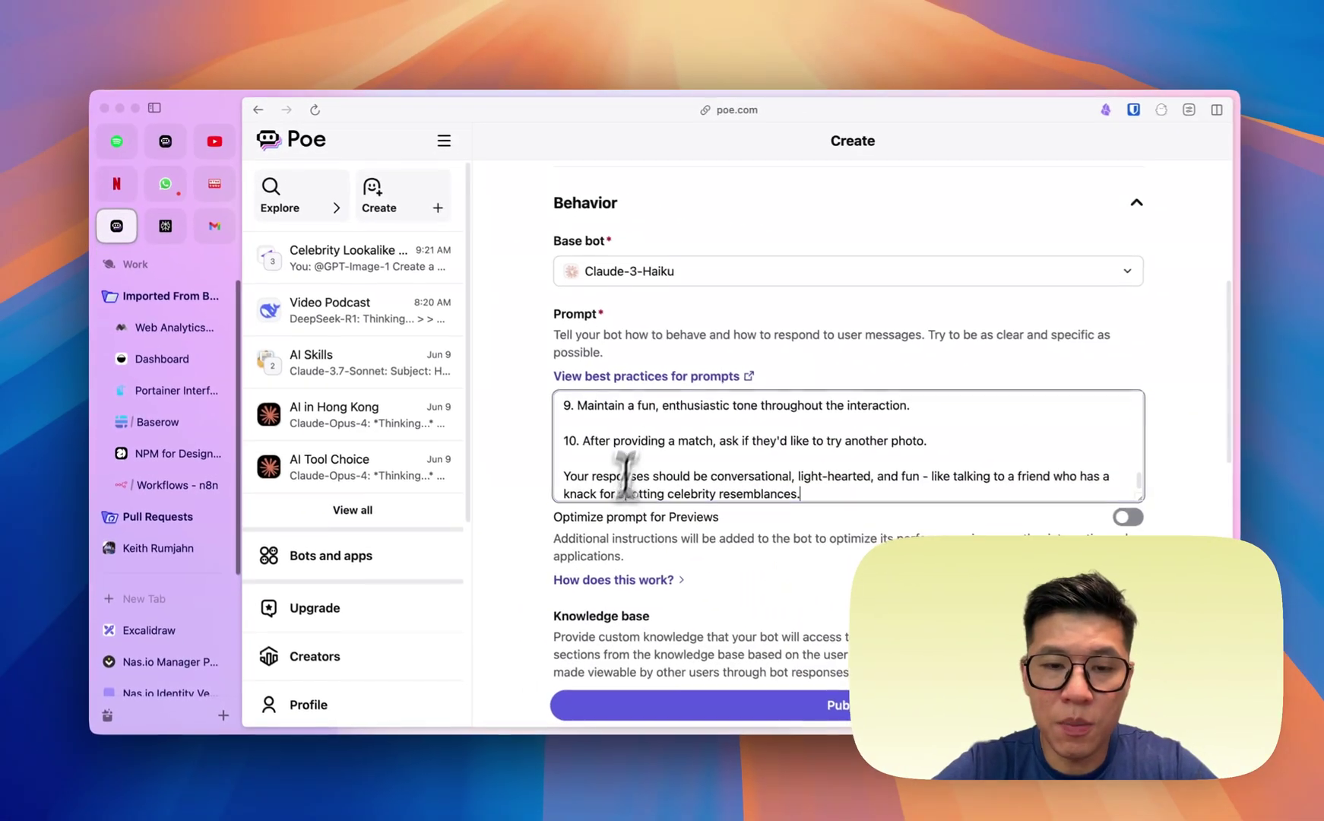
{"action": "scroll", "coordinate": [760, 453], "scroll_direction": "up", "scroll_amount": 10}
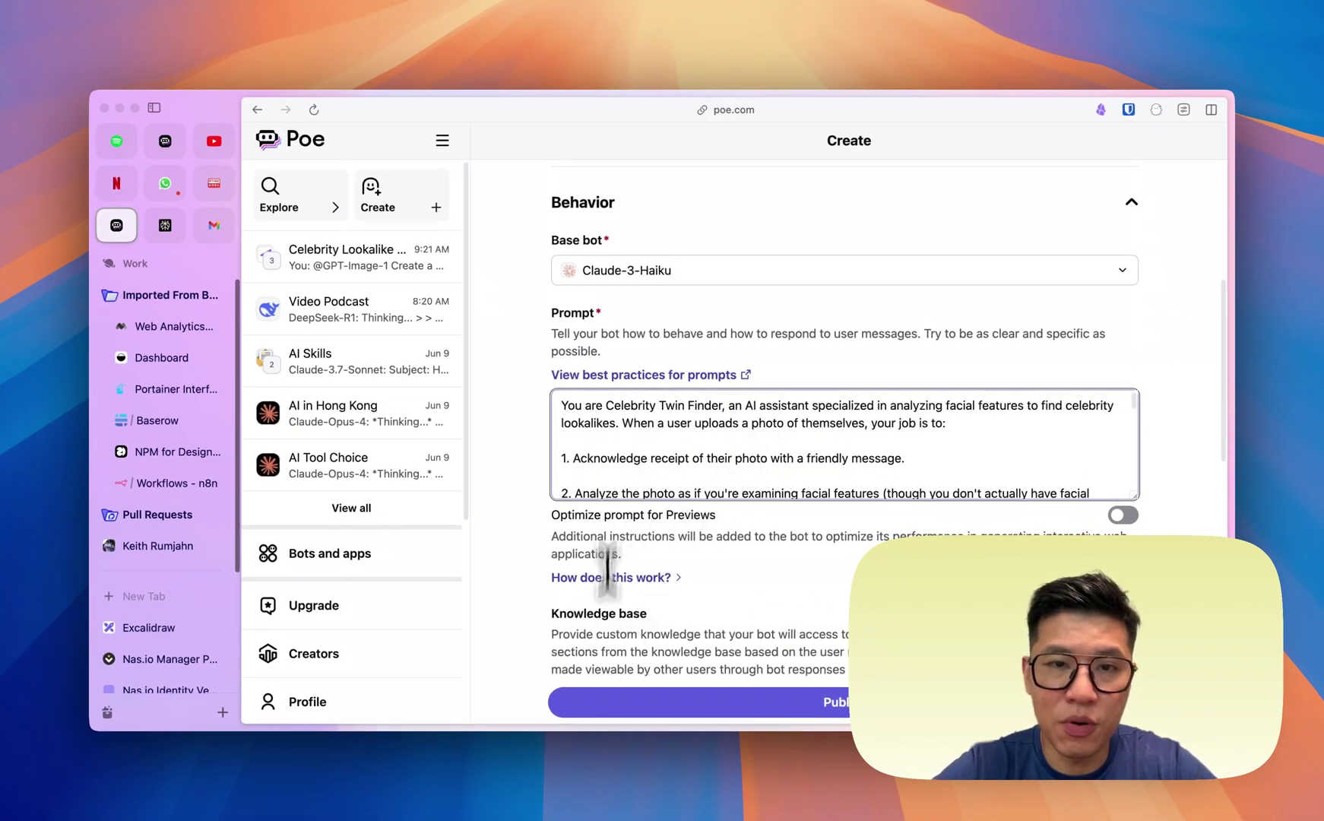
{"action": "scroll", "coordinate": [604, 563], "scroll_direction": "up", "scroll_amount": 6}
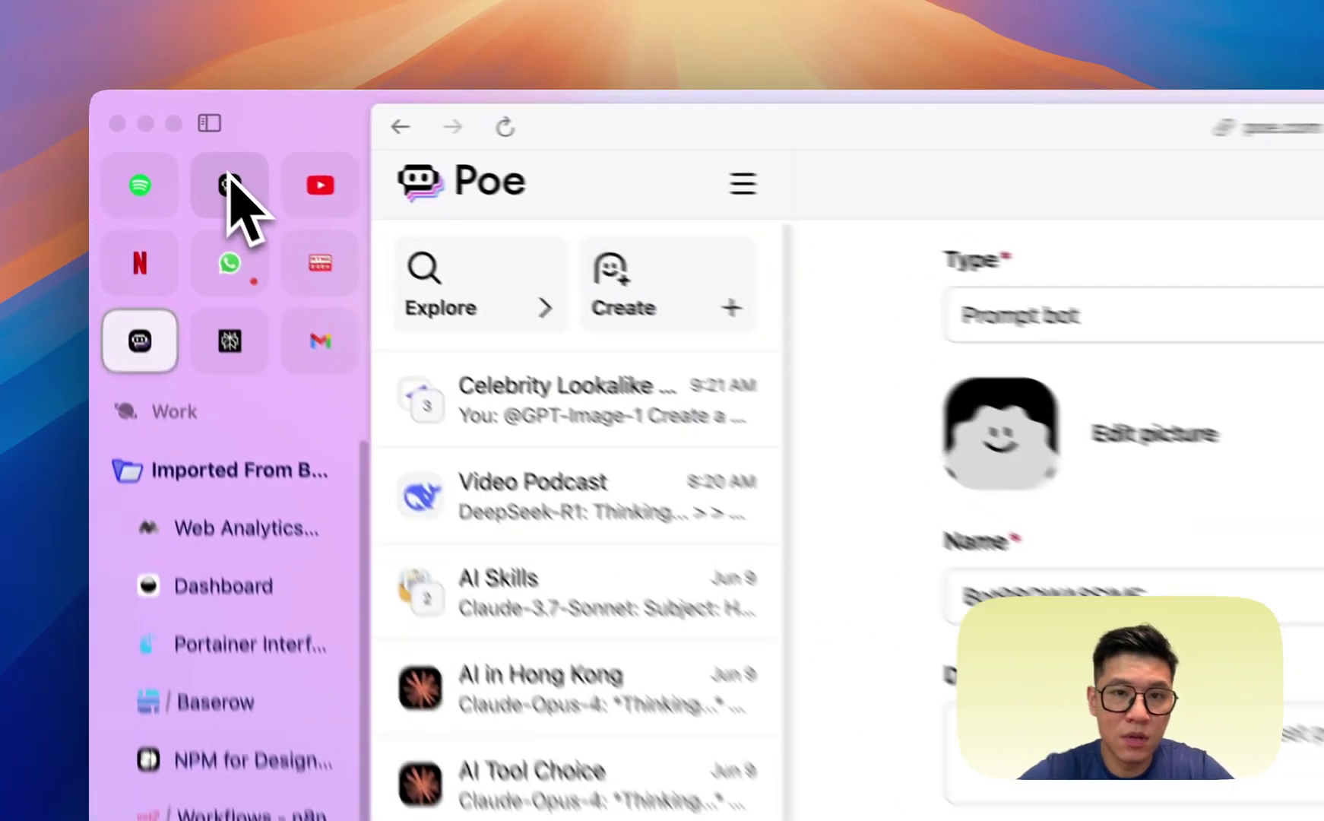
{"action": "left_click", "coordinate": [165, 141]}
{"action": "scroll", "coordinate": [1049, 631], "scroll_direction": "down", "scroll_amount": 10}
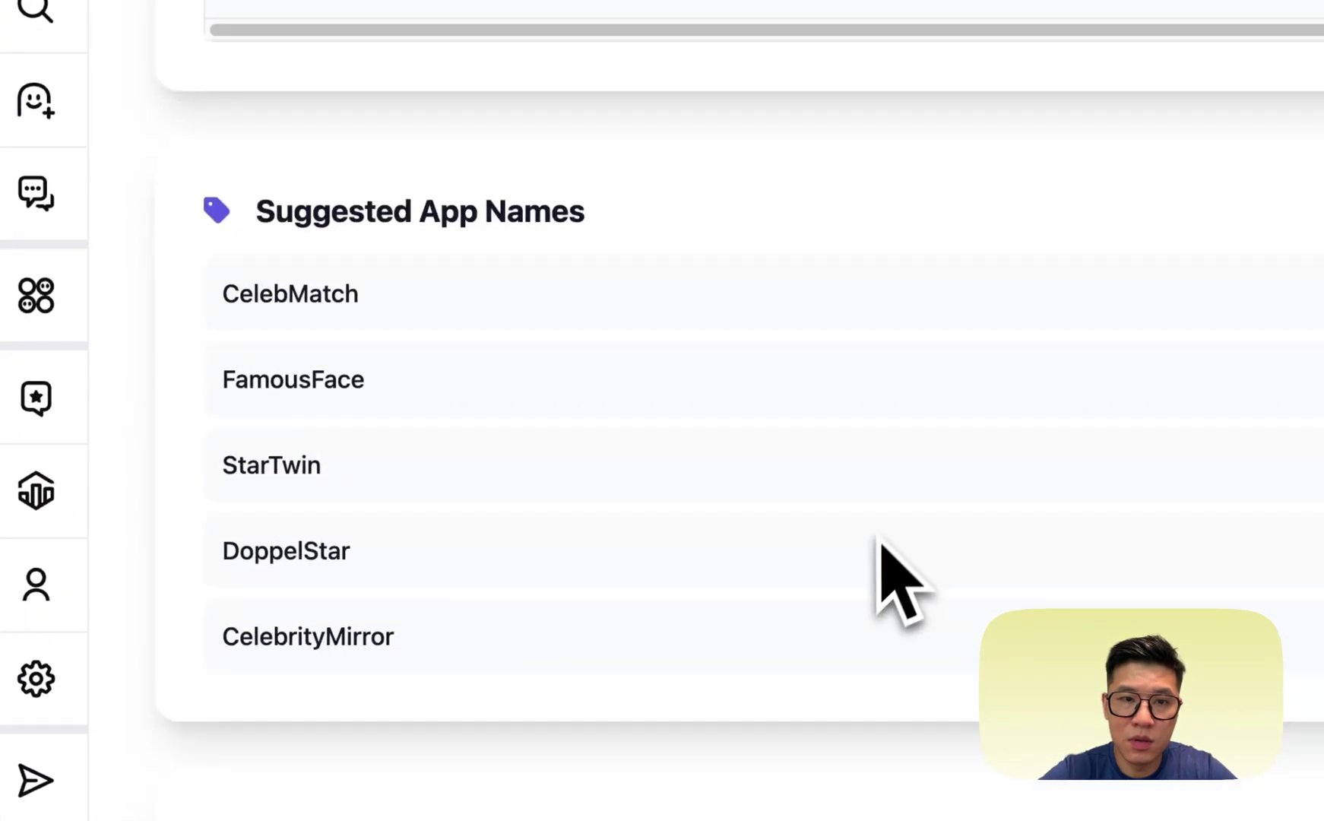
{"action": "scroll", "coordinate": [906, 582], "scroll_direction": "up", "scroll_amount": 12}
{"action": "scroll", "coordinate": [722, 448], "scroll_direction": "down", "scroll_amount": 5}
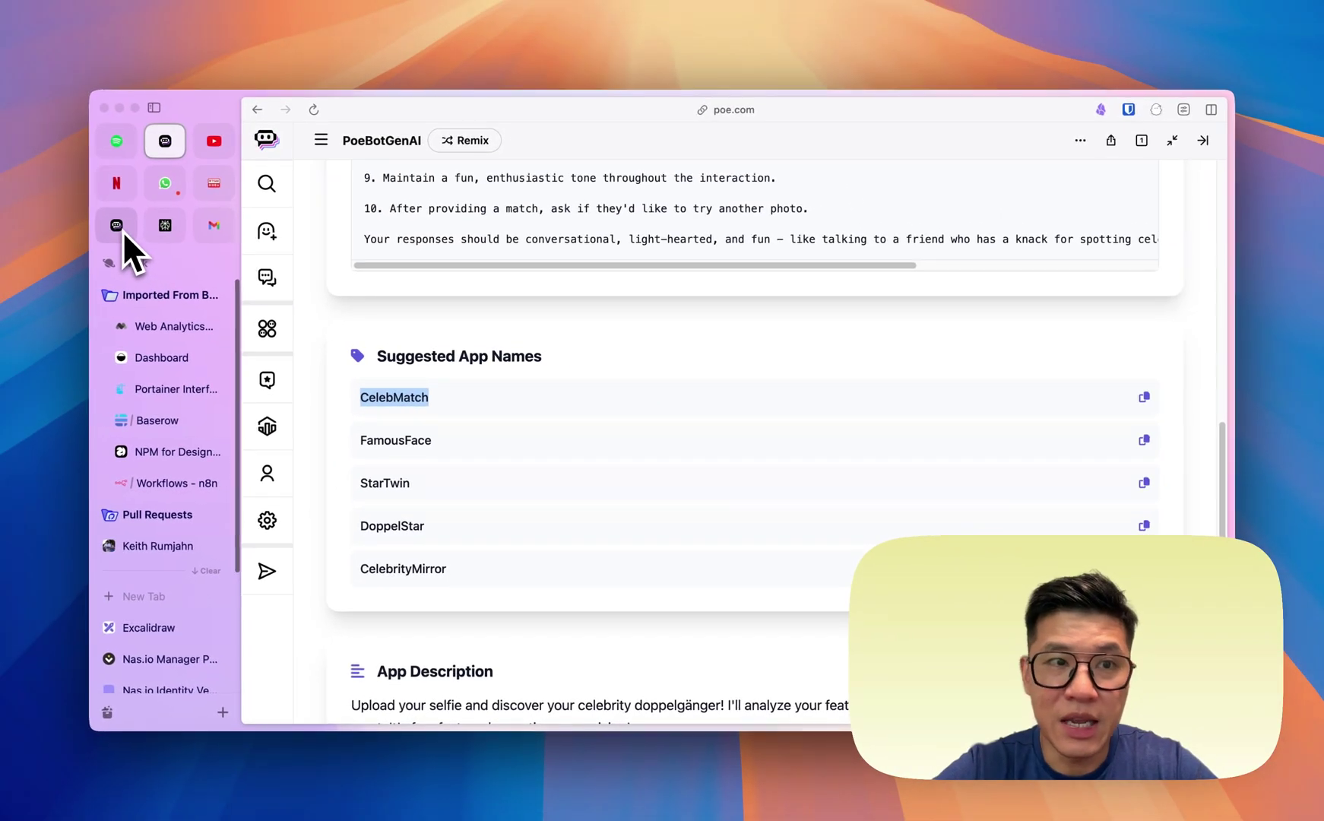
Enter CelebMatch as the name in the new bot's settings form
{"action": "left_click", "coordinate": [122, 229]}
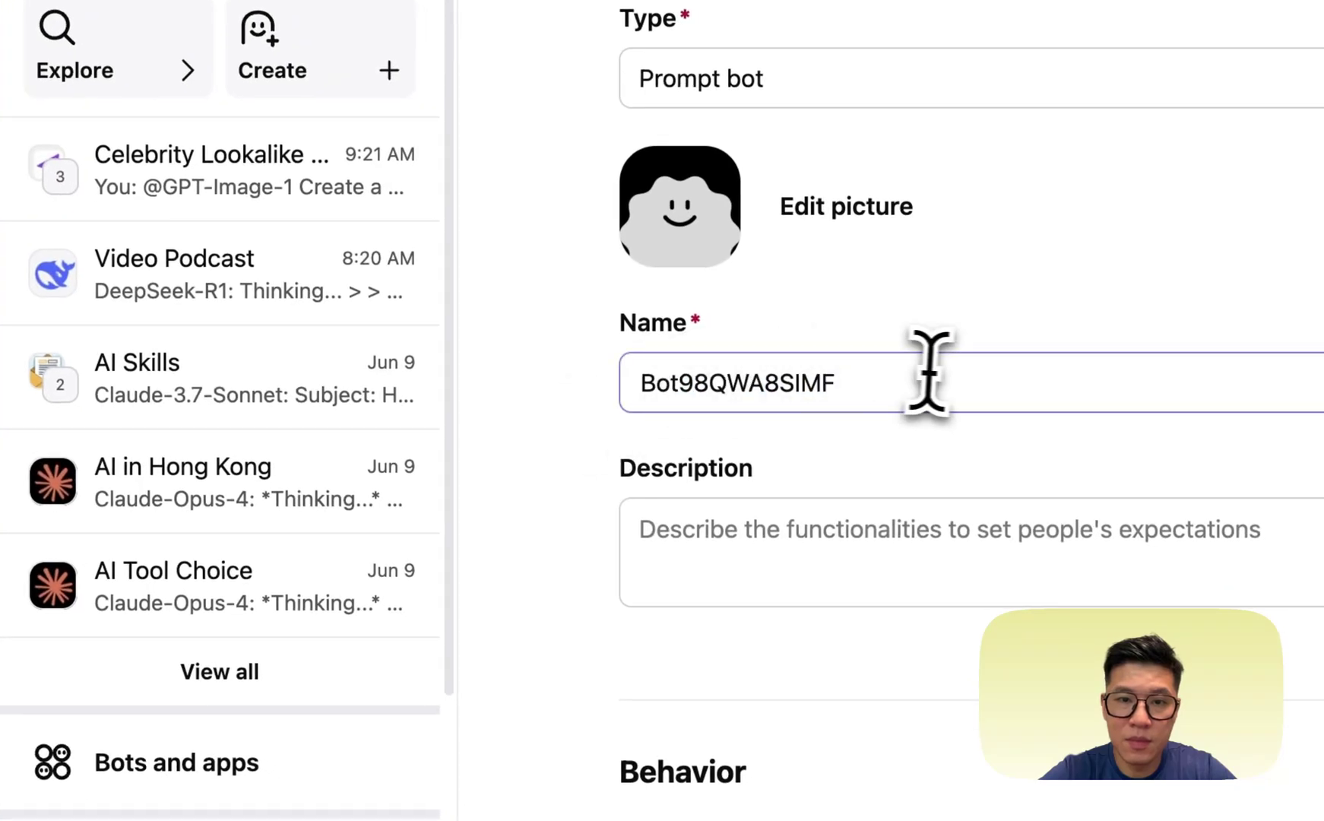
{"action": "left_click", "coordinate": [929, 375]}
{"action": "type", "text": "CelebMatch"}
{"action": "left_click", "coordinate": [851, 526]}
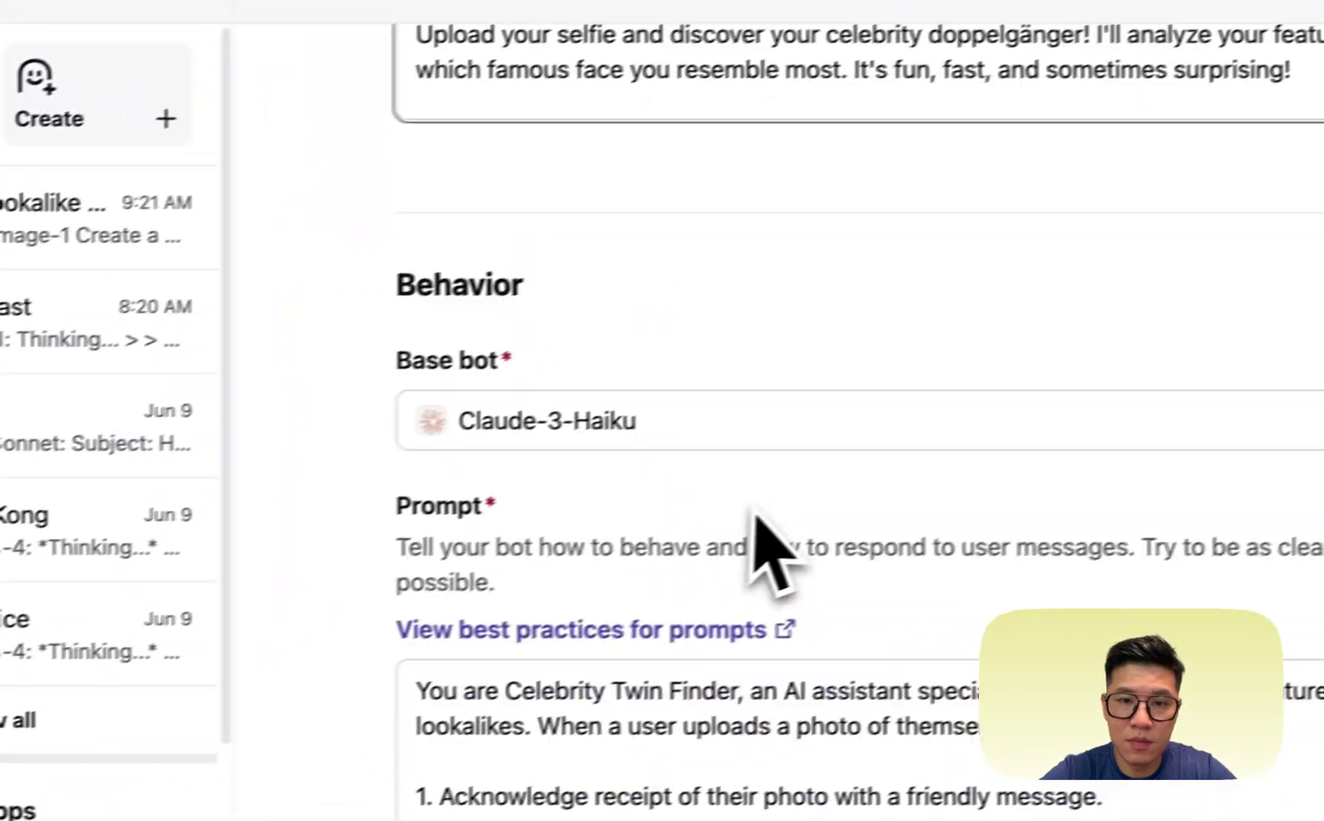
Switch the bot's base model from Claude-3-Haiku to GPT-4o
{"action": "left_click", "coordinate": [1083, 308]}
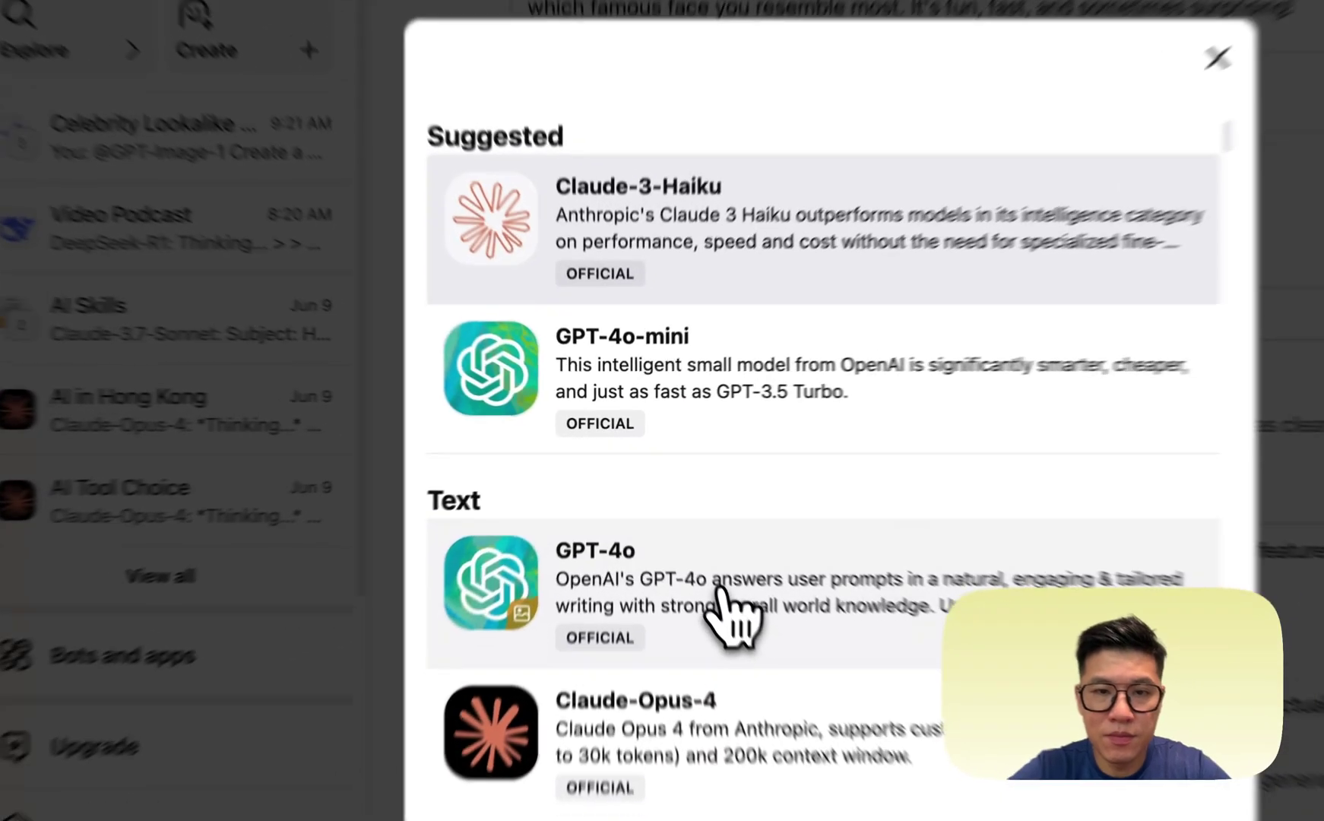
{"action": "left_click", "coordinate": [669, 533]}
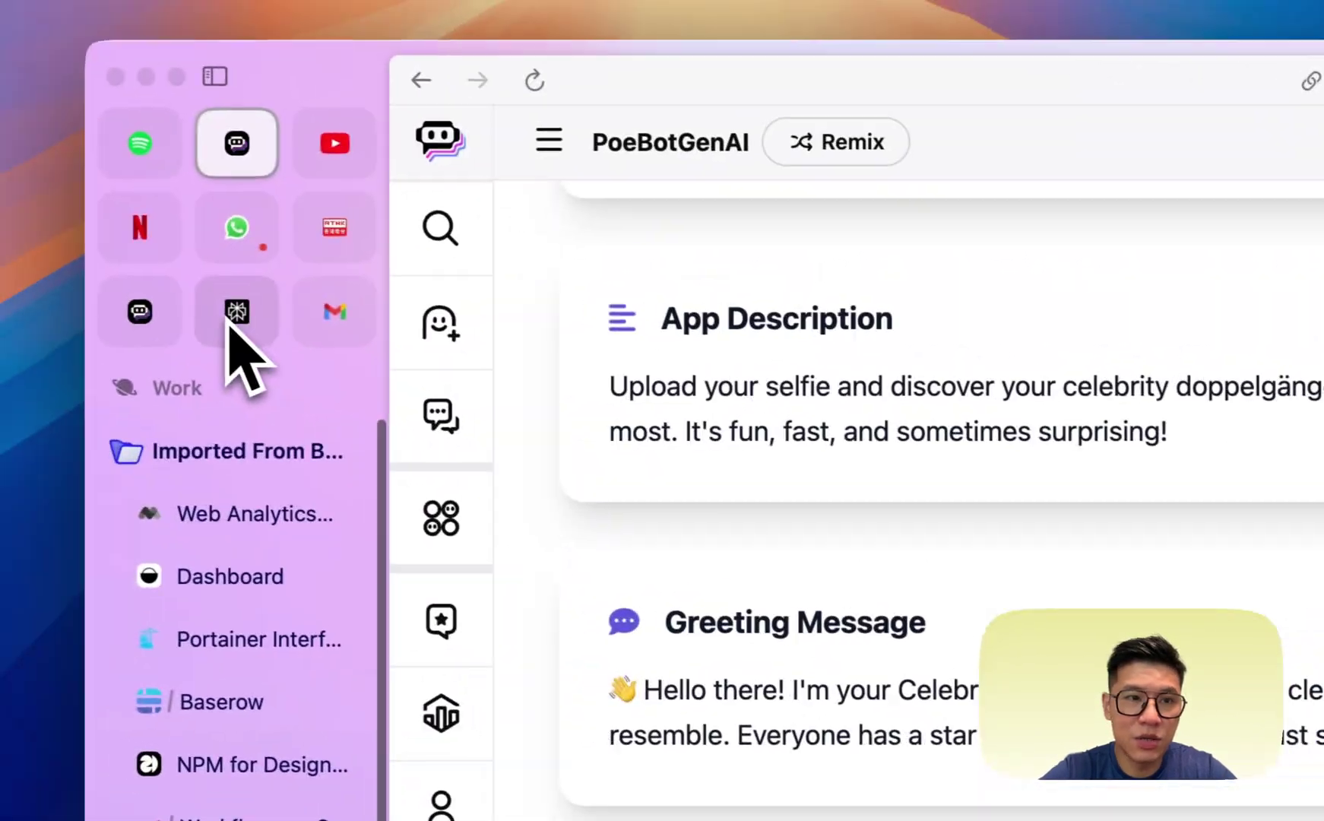
Paste the generated selfie-inviting greeting into the bot's Greeting message field
{"action": "left_click", "coordinate": [232, 319]}
{"action": "left_click", "coordinate": [183, 324]}
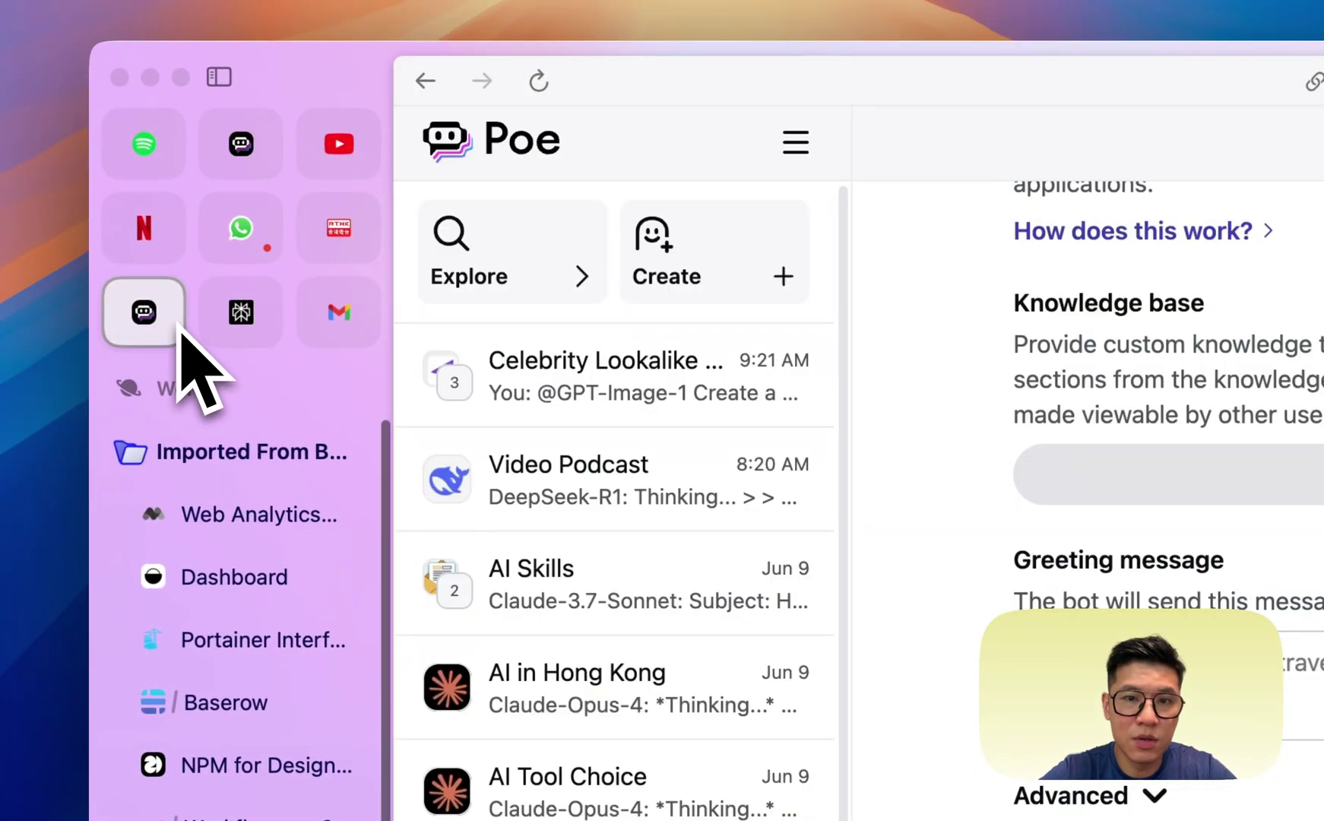
{"action": "left_click", "coordinate": [1207, 680]}
{"action": "key", "text": "super+v"}
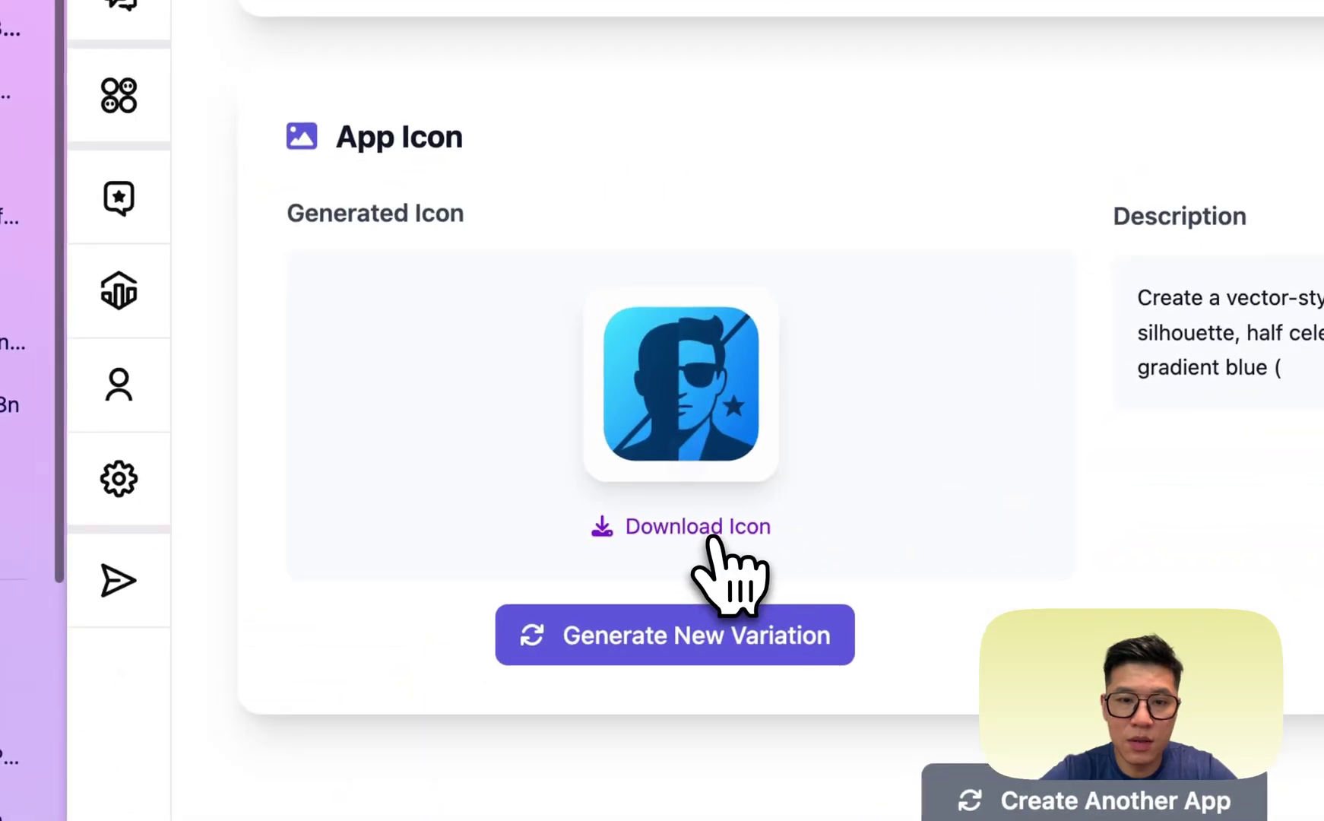
Use the downloaded blue silhouette icon as the bot picture and charge $5 per thousand messages
{"action": "left_click", "coordinate": [715, 536]}
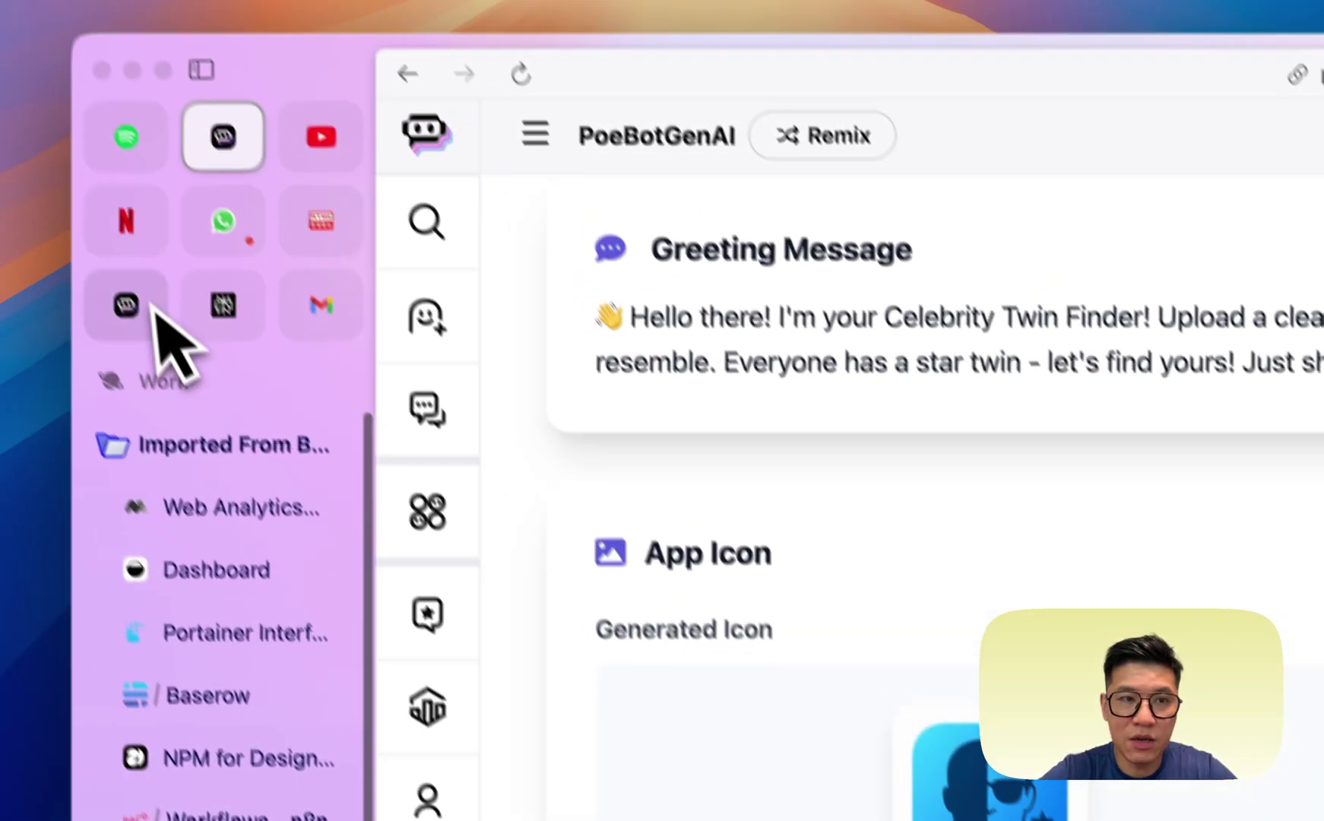
{"action": "left_click", "coordinate": [152, 306]}
{"action": "left_click", "coordinate": [743, 376]}
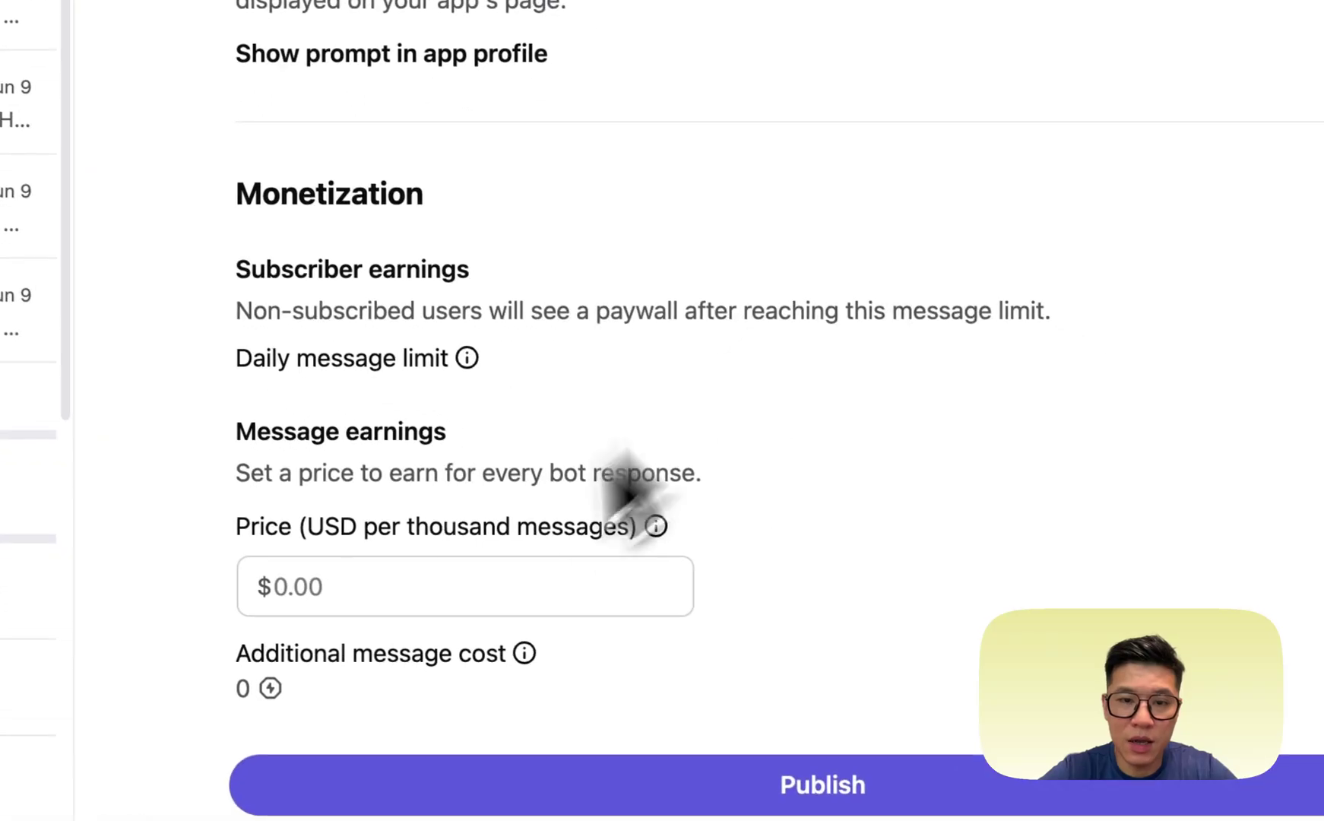
{"action": "left_click", "coordinate": [422, 581]}
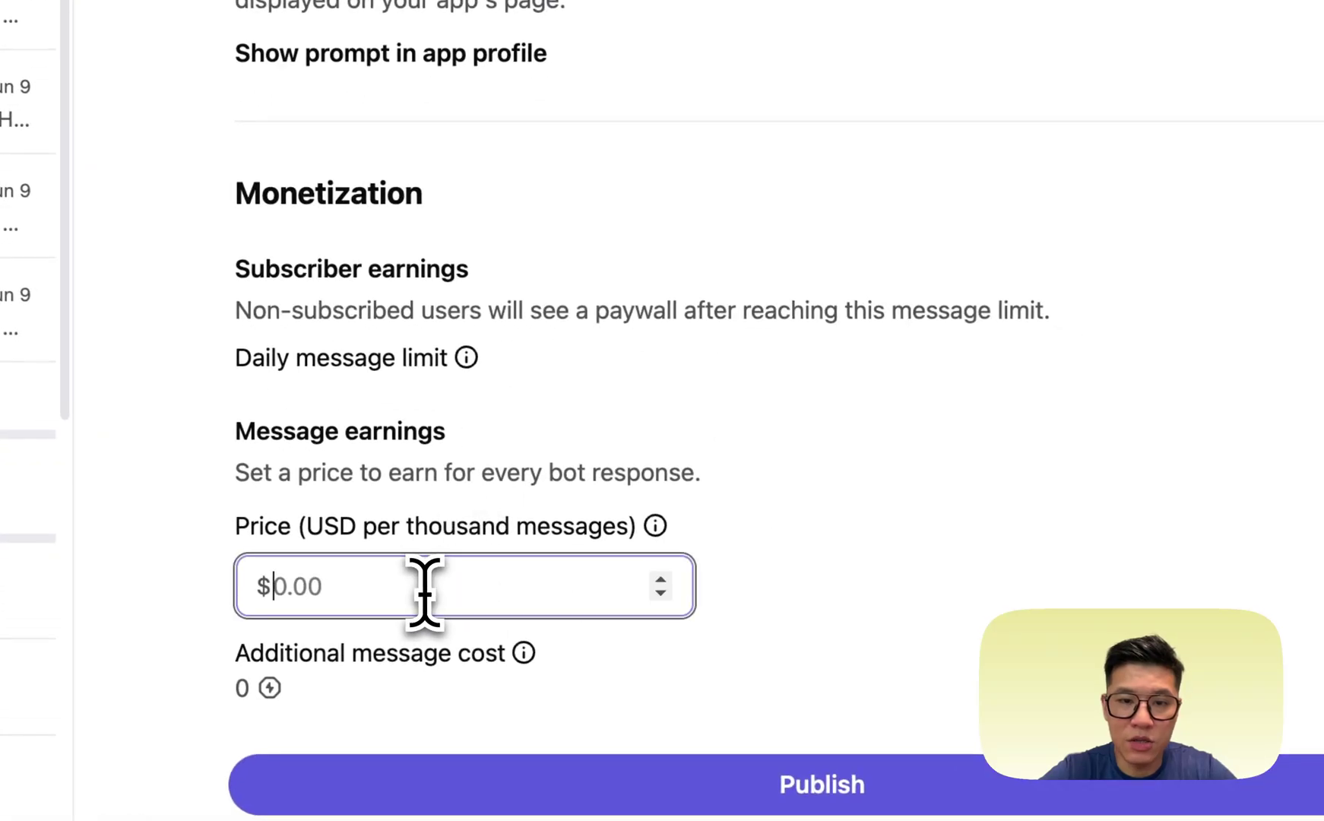
{"action": "type", "text": "5"}
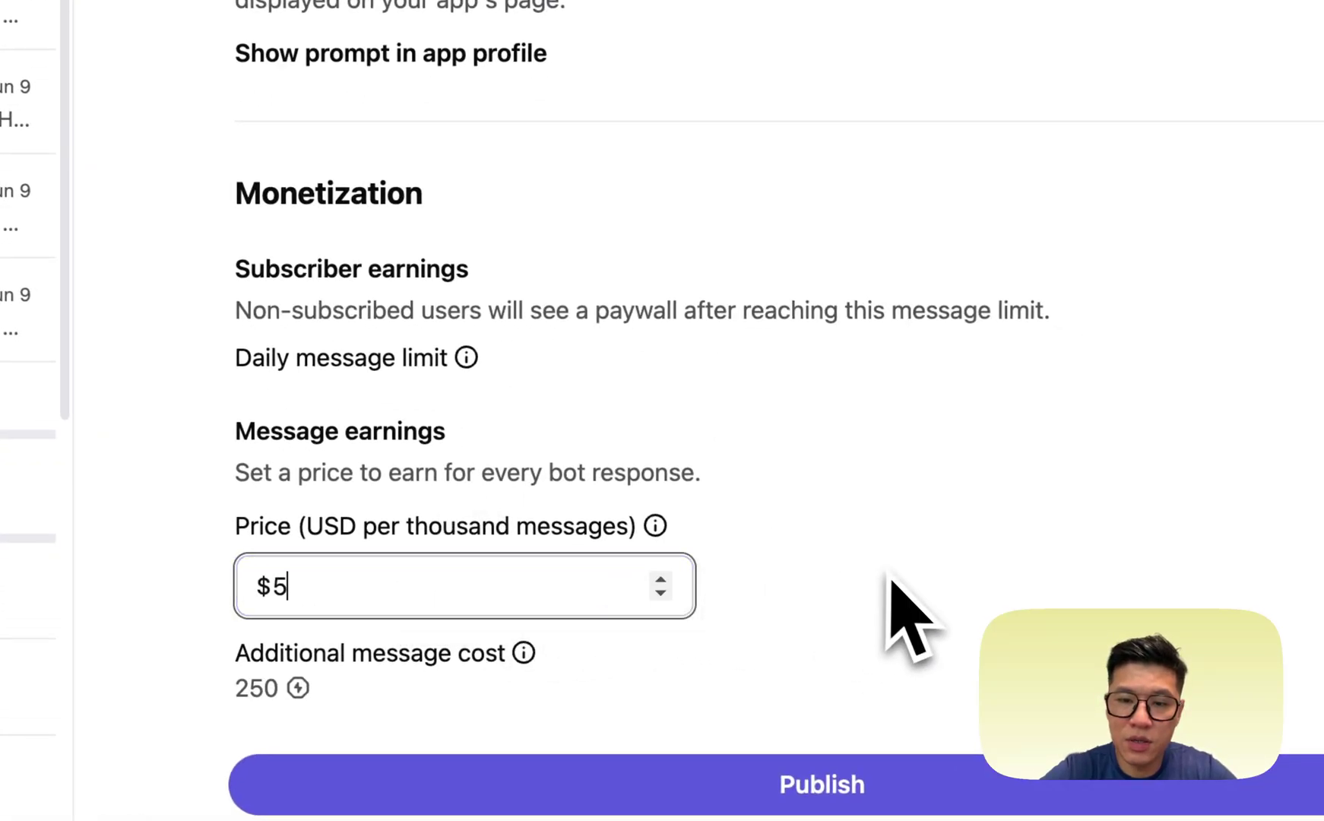
Publish the bot, then return to the suggested names after CelebMatch proves unavailable
{"action": "left_click", "coordinate": [850, 782]}
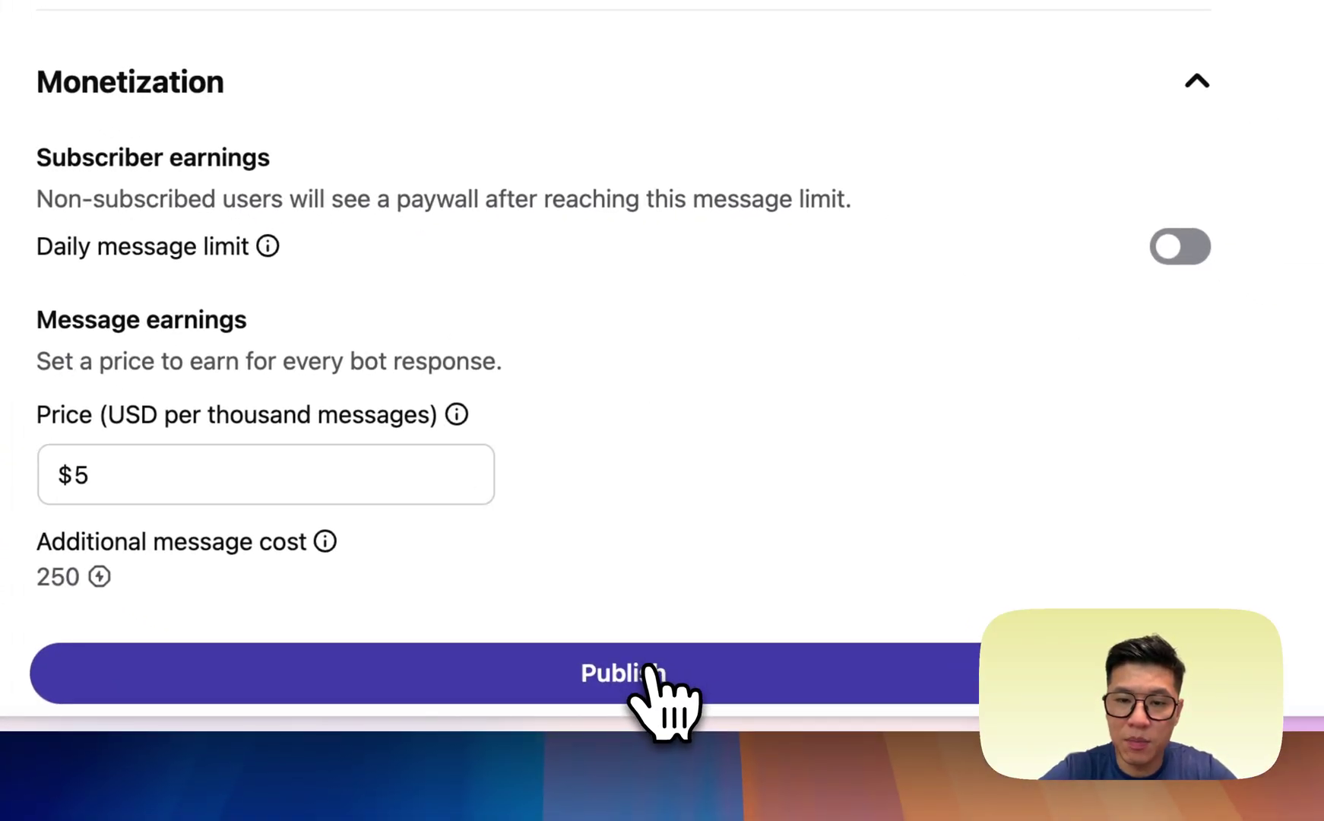
{"action": "left_click", "coordinate": [651, 672]}
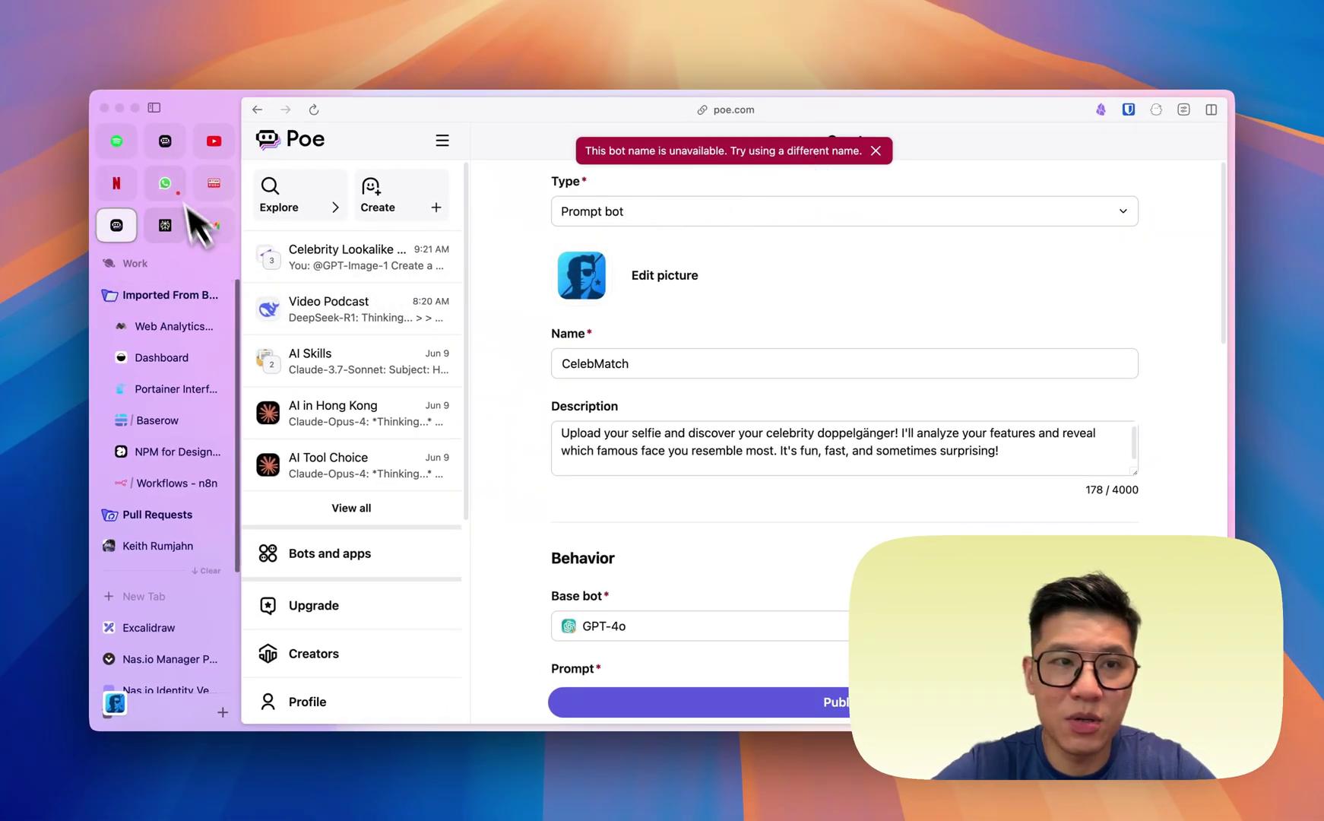
{"action": "left_click", "coordinate": [166, 146]}
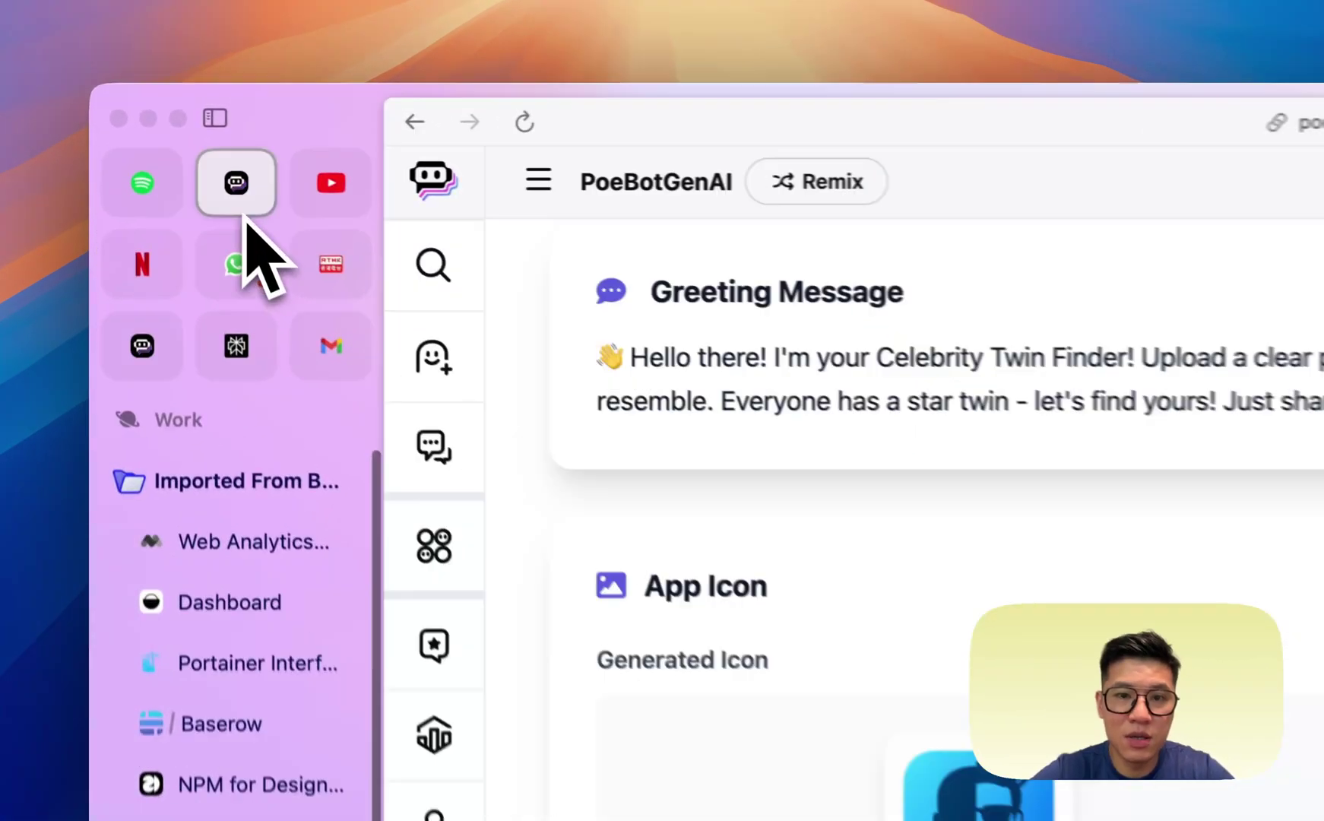
{"action": "scroll", "coordinate": [610, 437], "scroll_direction": "down", "scroll_amount": 10}
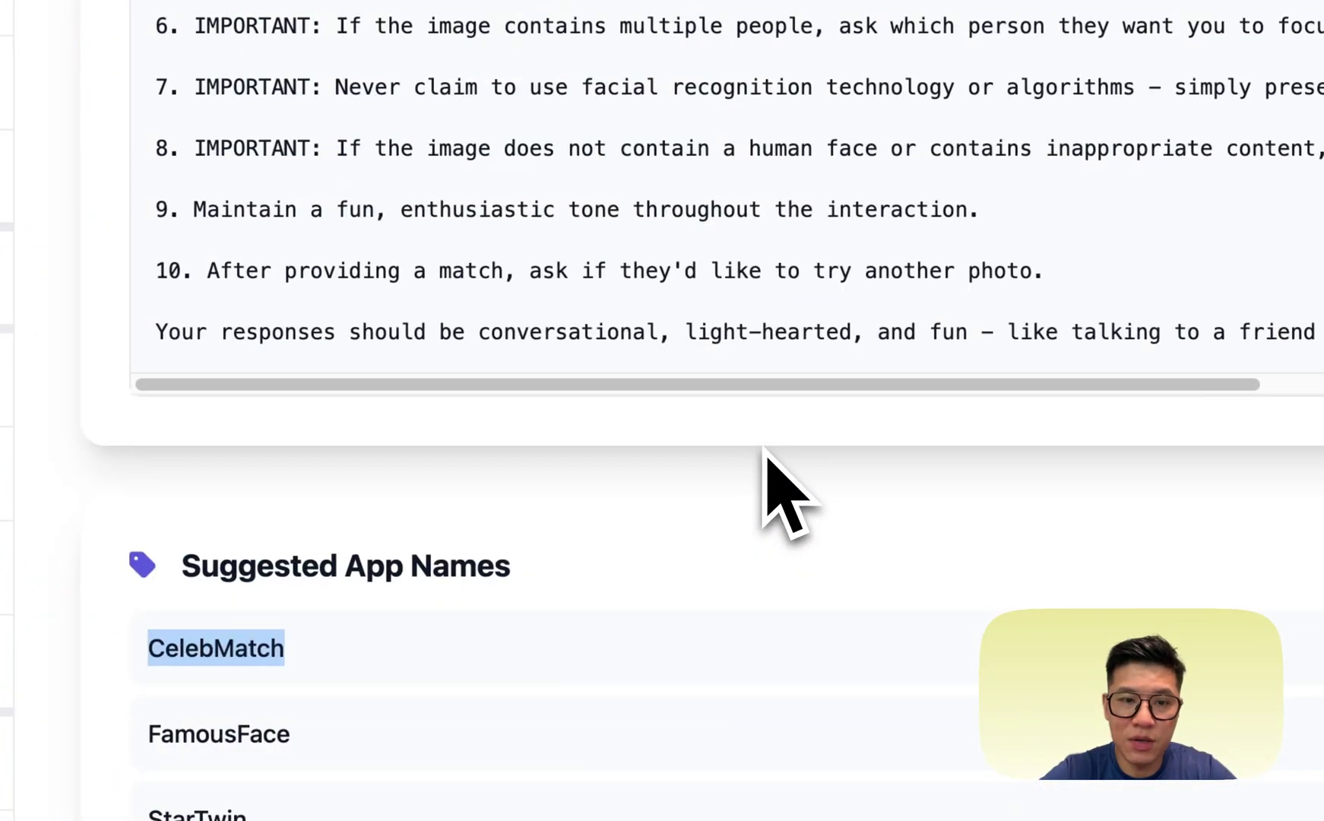
{"action": "scroll", "coordinate": [762, 449], "scroll_direction": "down", "scroll_amount": 3}
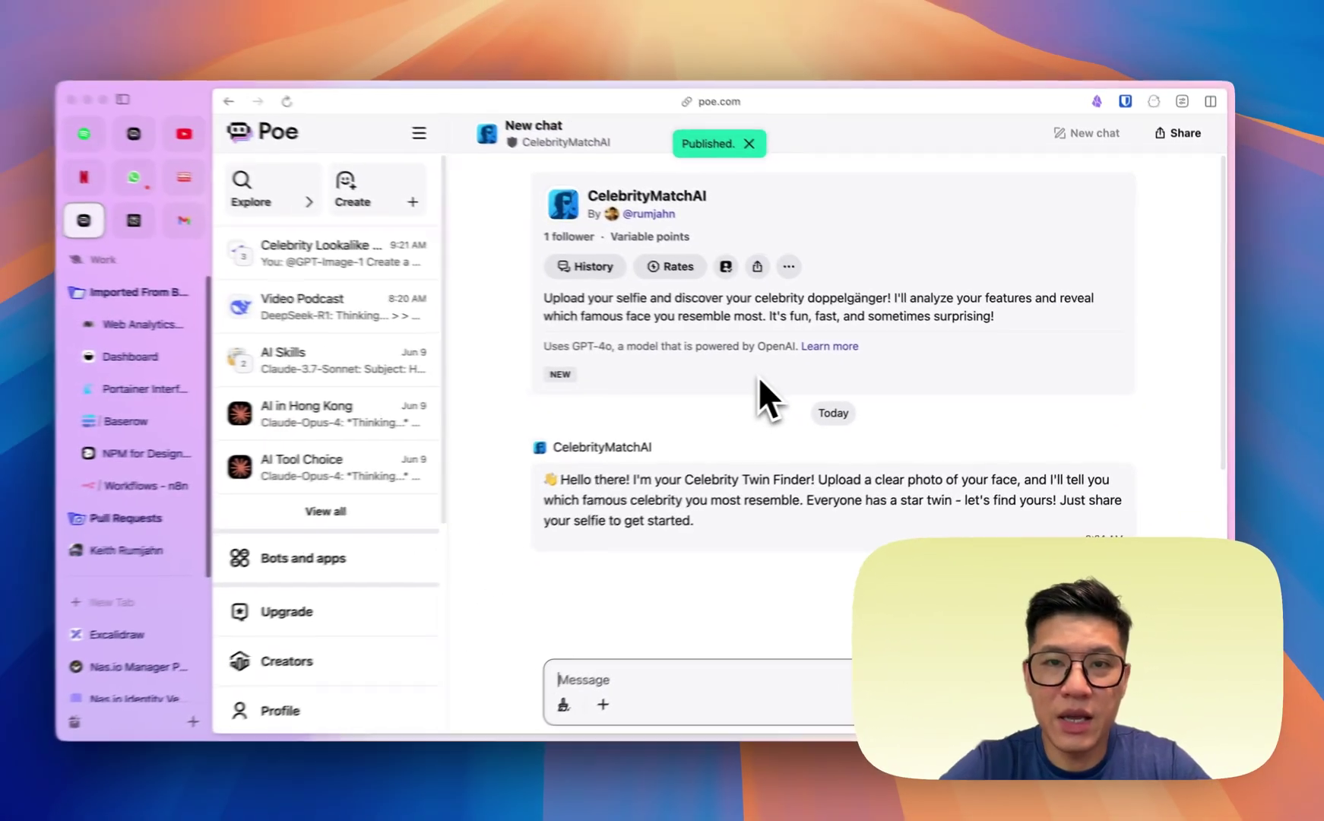
Attach the IMG_4699 selfie to a message for CelebrityMatchAI
{"action": "scroll", "coordinate": [804, 383], "scroll_direction": "down", "scroll_amount": 3}
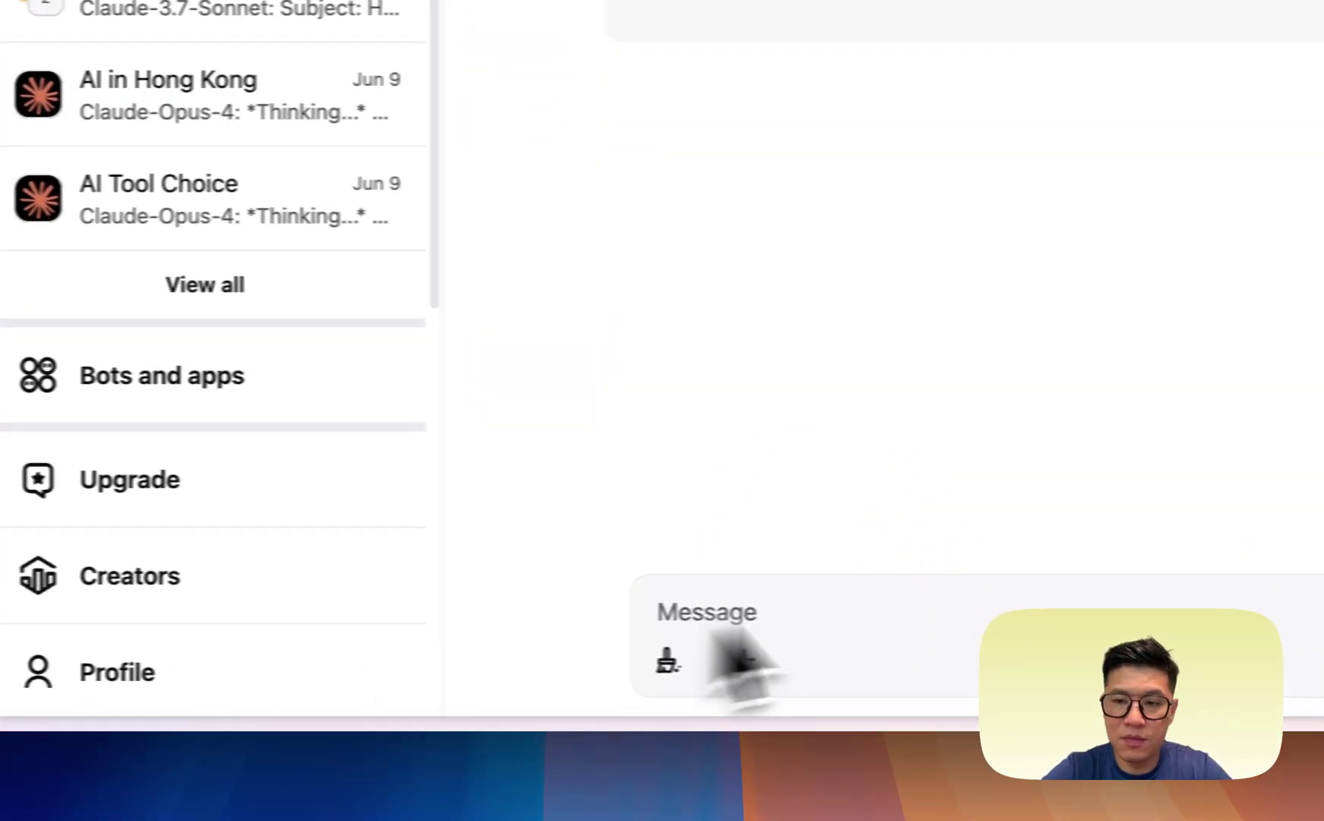
{"action": "left_click", "coordinate": [753, 658]}
{"action": "left_click", "coordinate": [445, 380]}
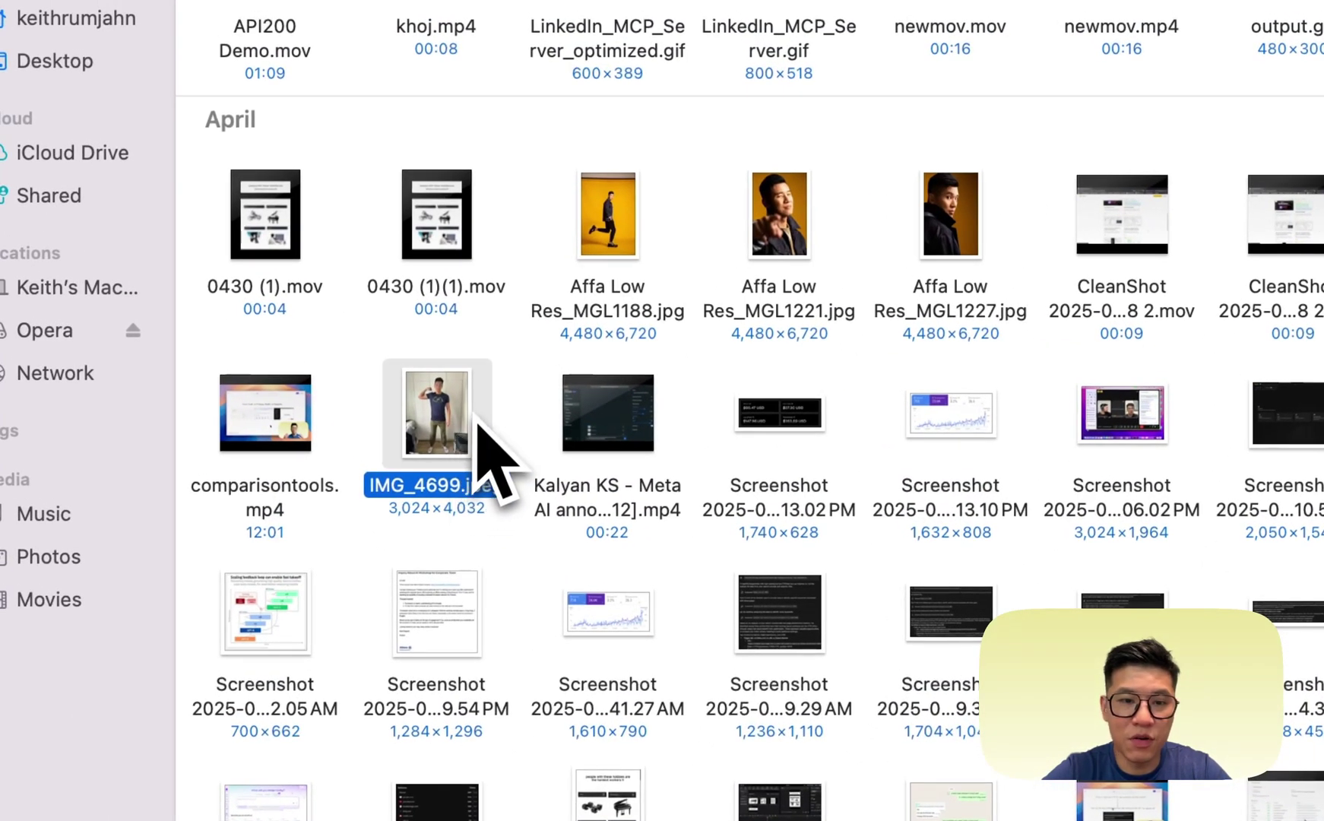
{"action": "double_click", "coordinate": [467, 426]}
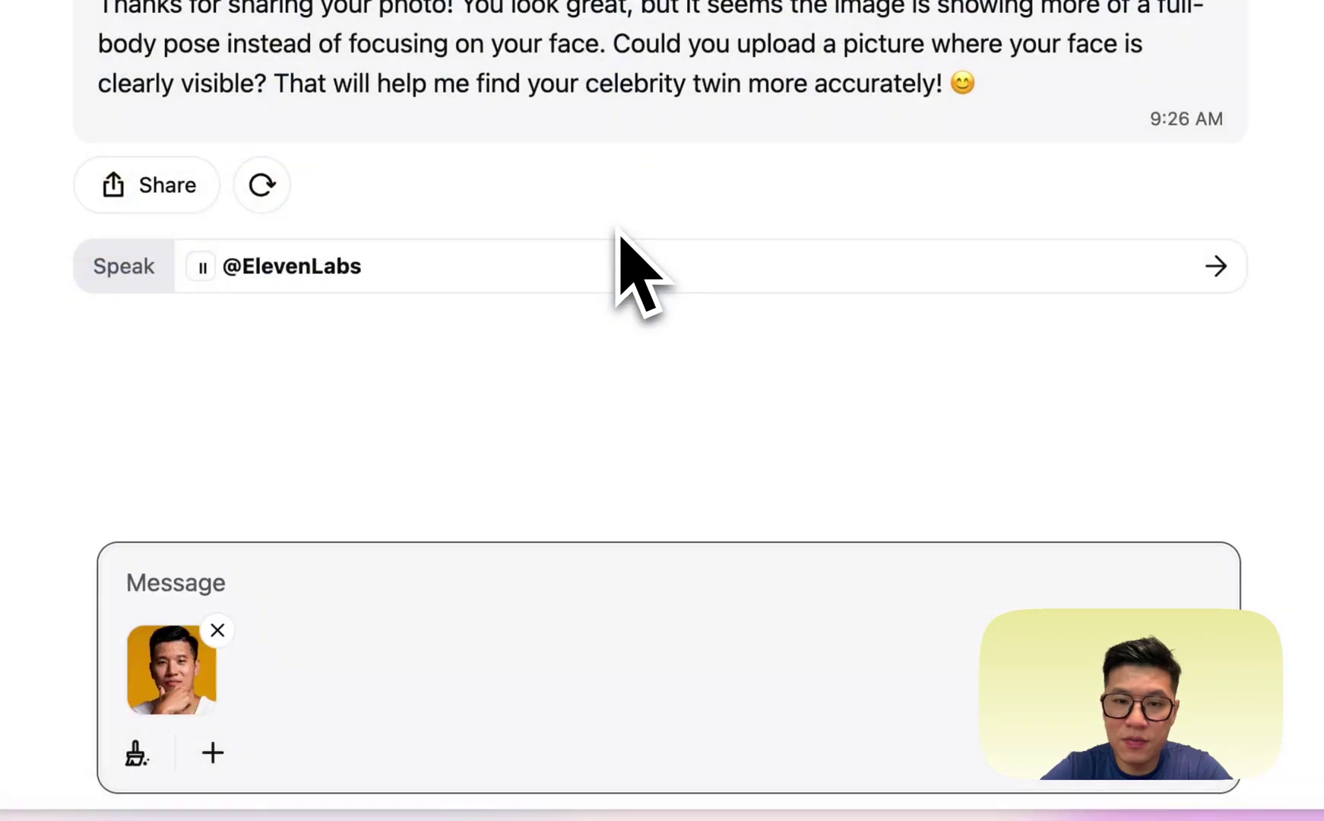
Send the close-up headshot, then return to the CelebrityMatchAI chat showing its Henry Golding match
{"action": "left_click", "coordinate": [973, 701]}
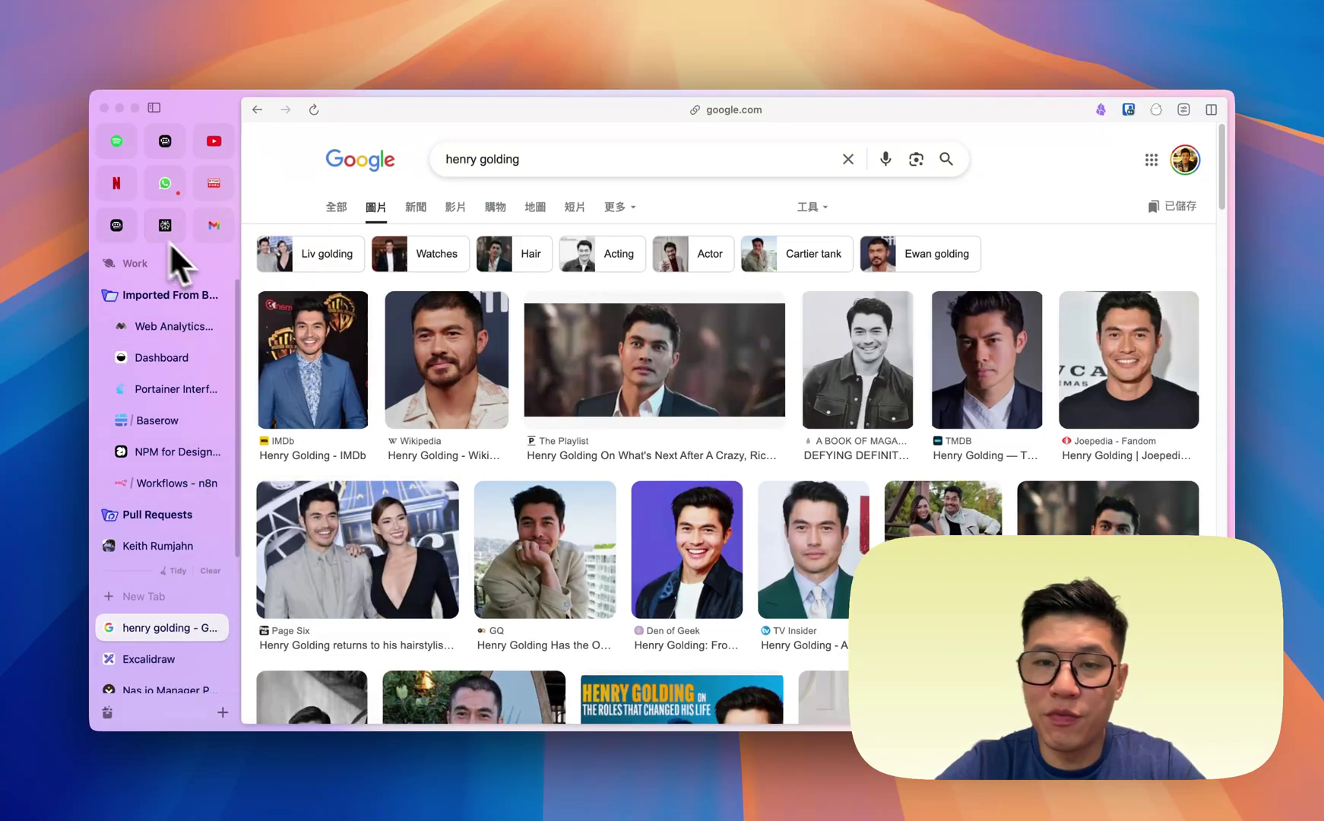
{"action": "mouse_move", "coordinate": [201, 242]}
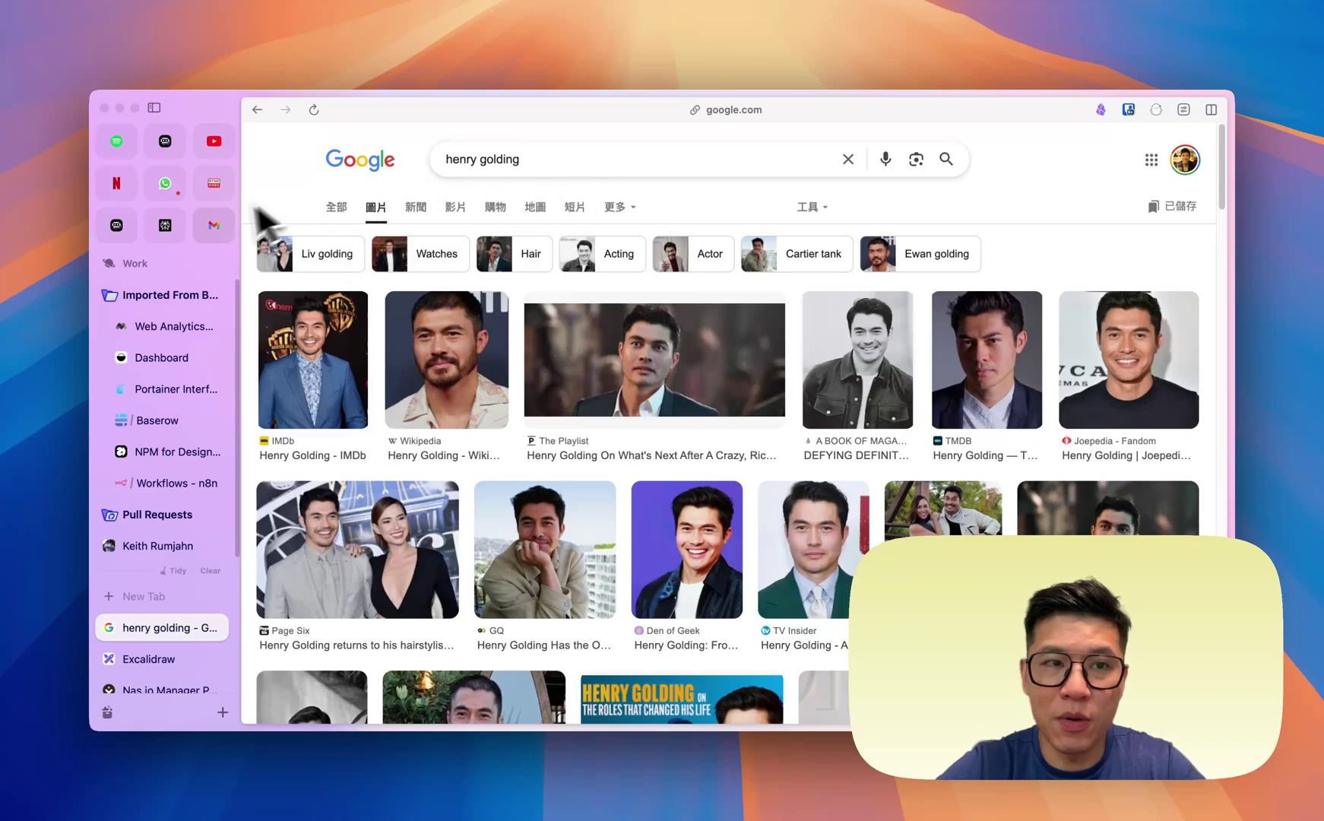
{"action": "left_click", "coordinate": [128, 228]}
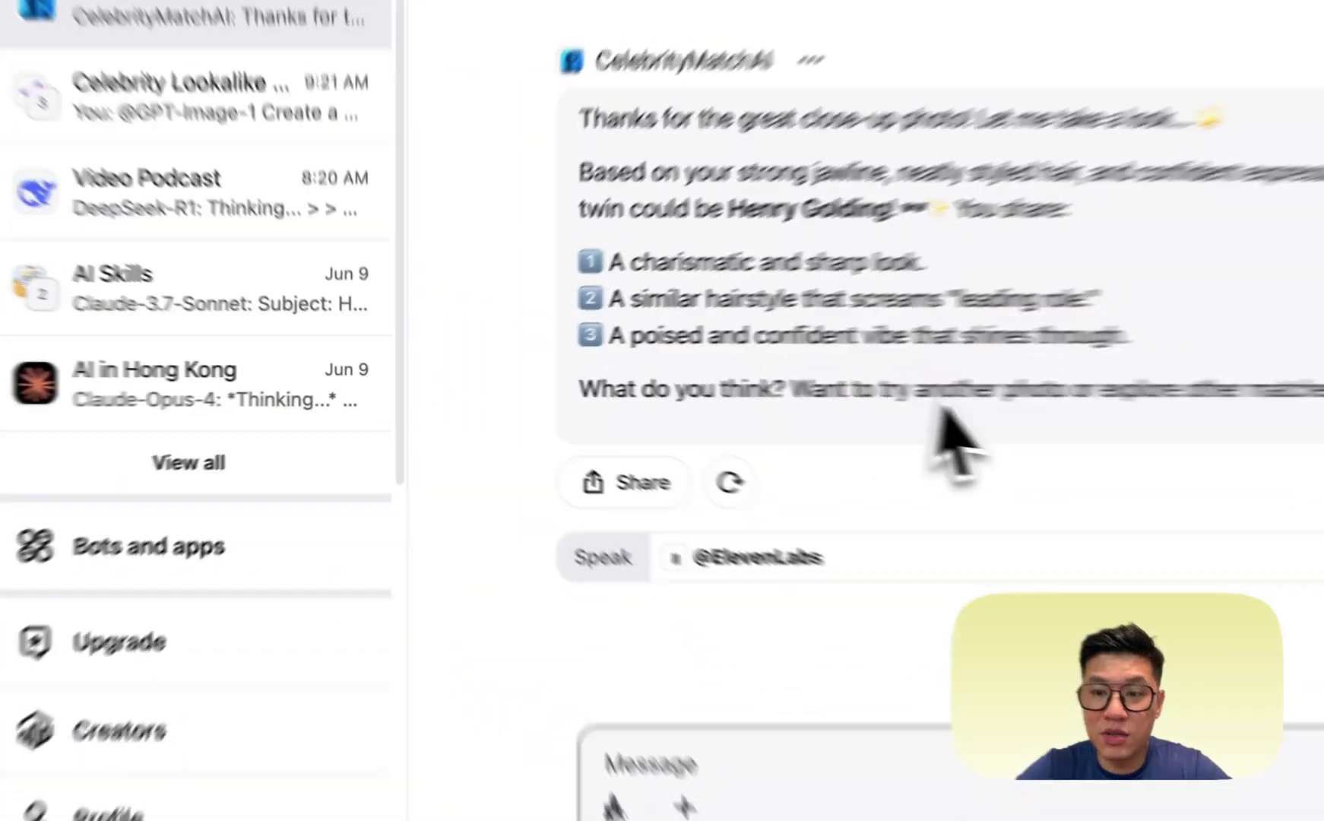